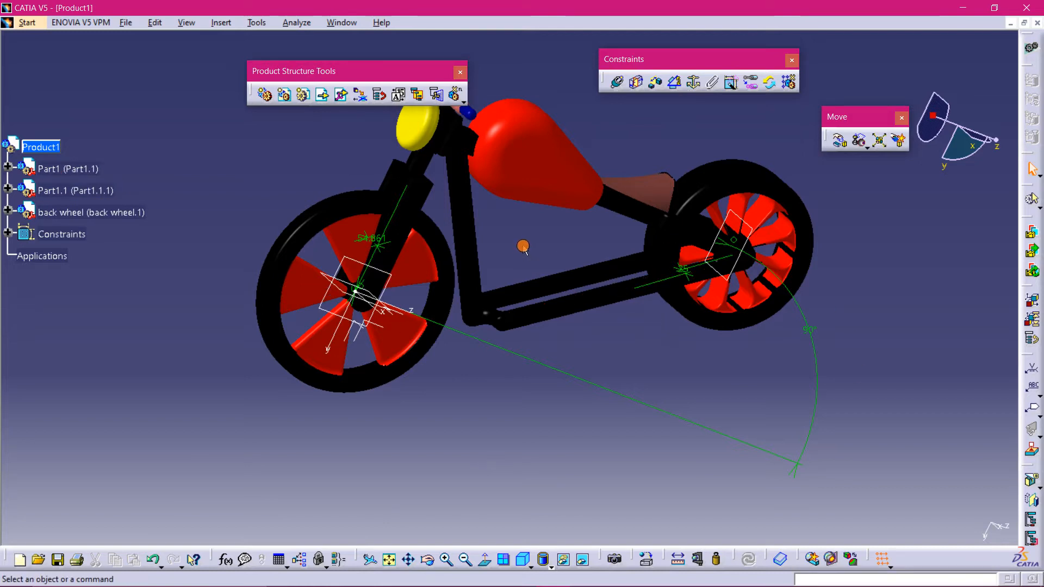
middle_click_drag(522, 247, 528, 297)
scroll(552, 342, "up", 1)
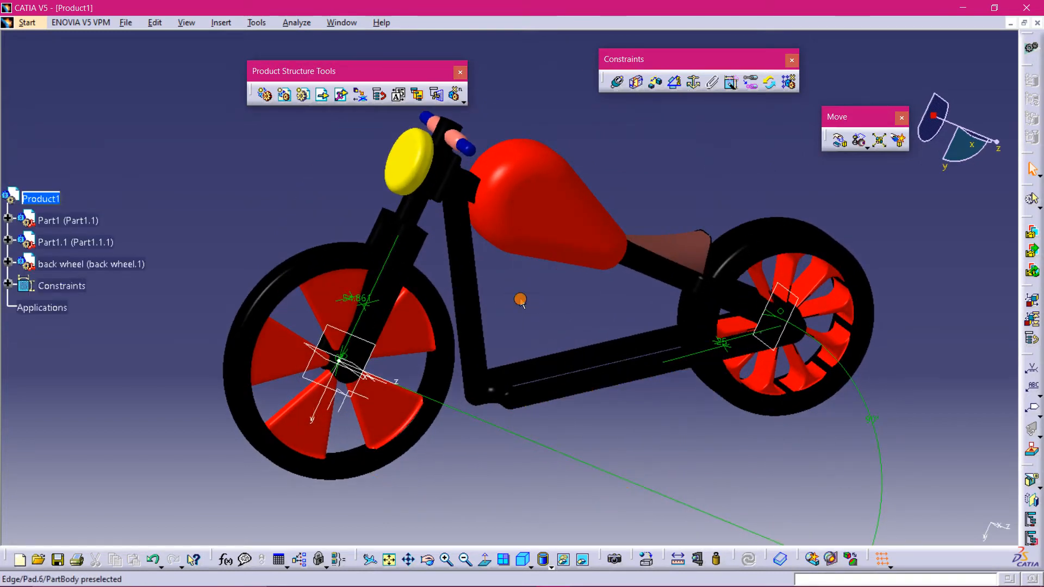
scroll(109, 272, "down", 2)
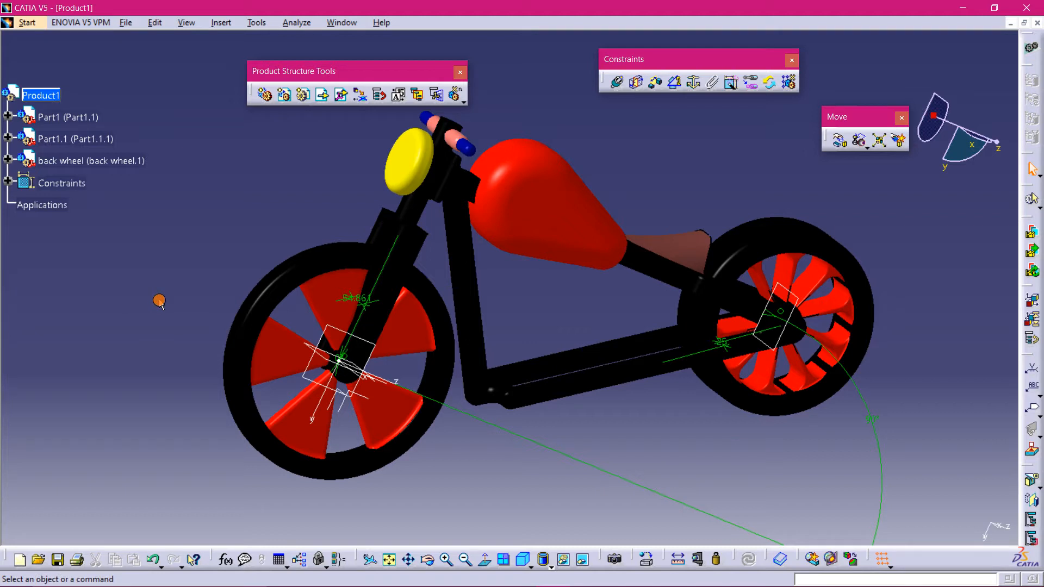
middle_click_drag(148, 289, 501, 320)
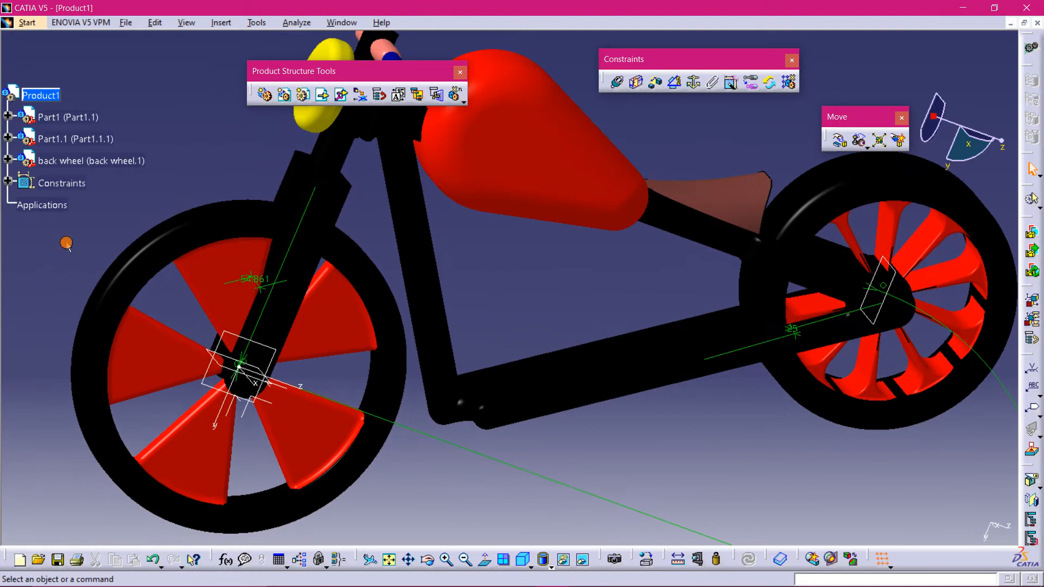
scroll(28, 205, "down", 2)
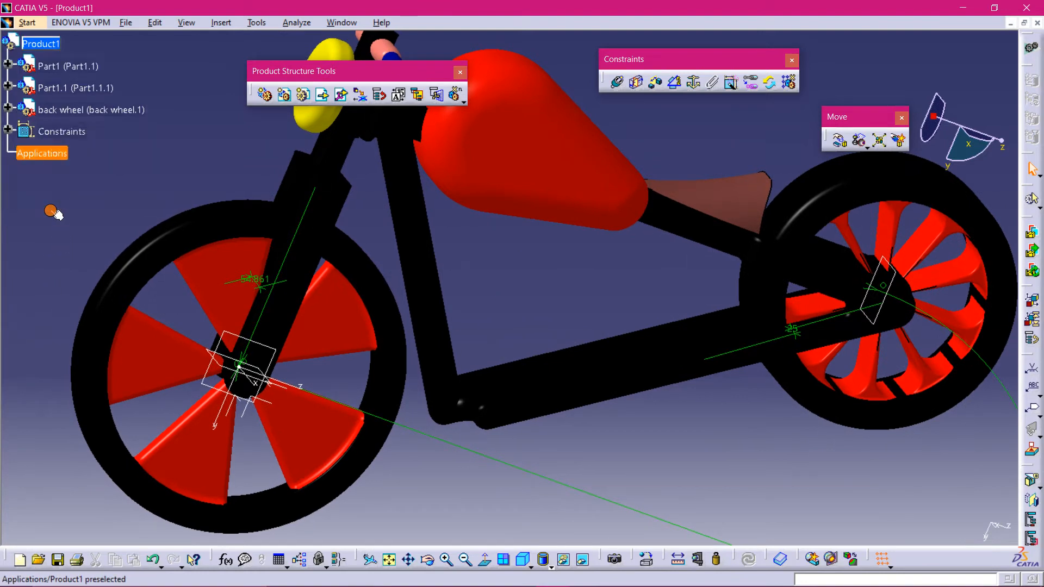
left_click(35, 22)
left_click(247, 140)
middle_click_drag(220, 170, 554, 360)
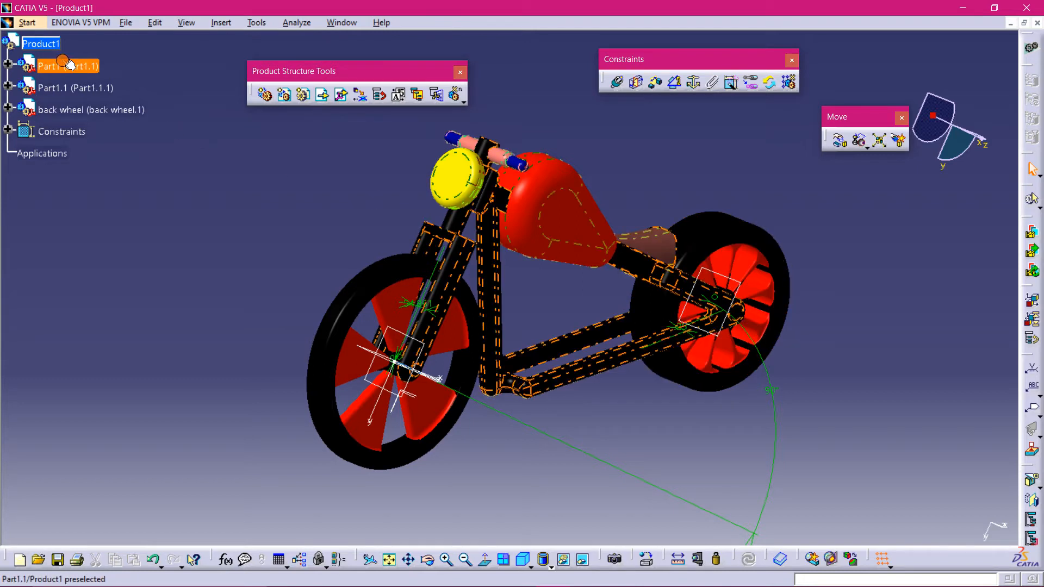
Switch the motorcycle assembly to the DMU Kinematics workbench.
left_click(43, 23)
mouse_move(185, 57)
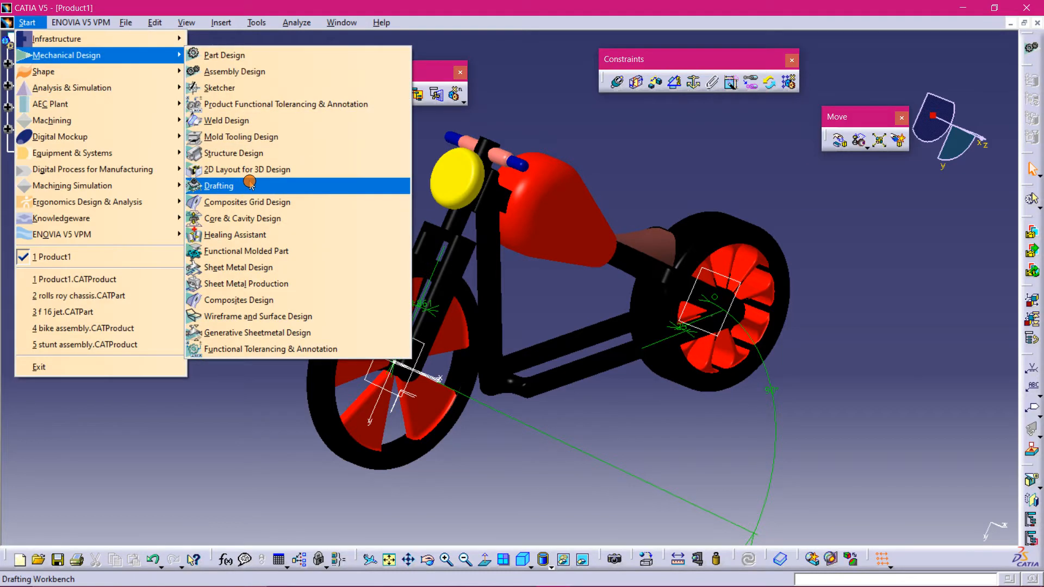
mouse_move(133, 138)
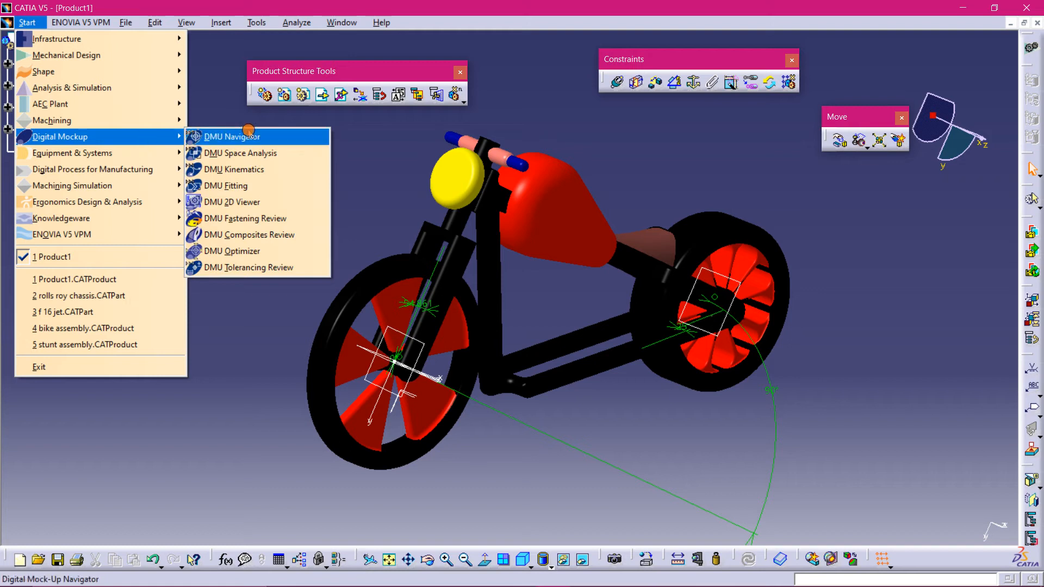
left_click(257, 171)
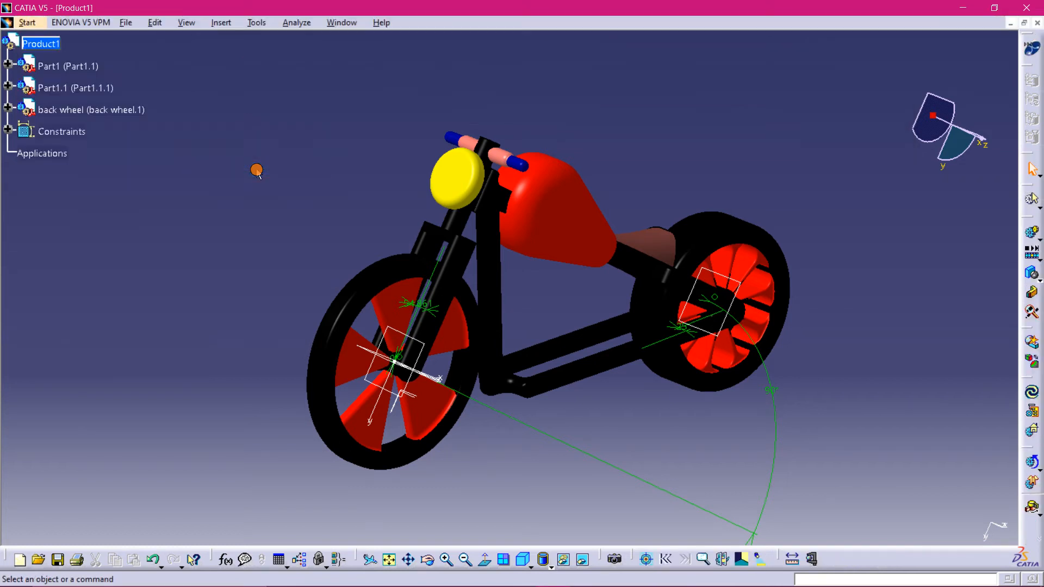
Delete the whole Constraints set from the motorcycle assembly Product1.
middle_click_drag(623, 285, 566, 294)
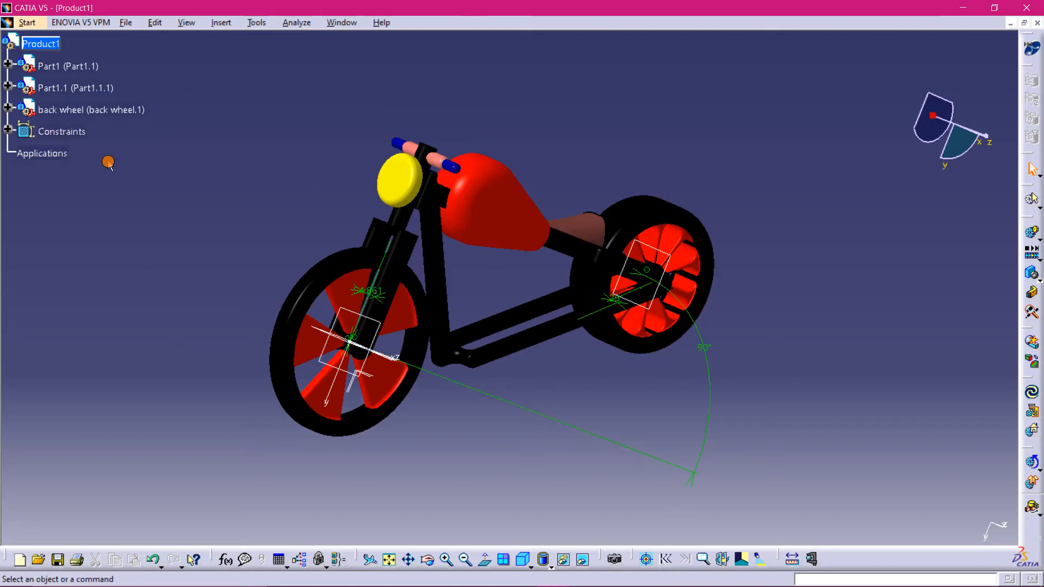
right_click(39, 134)
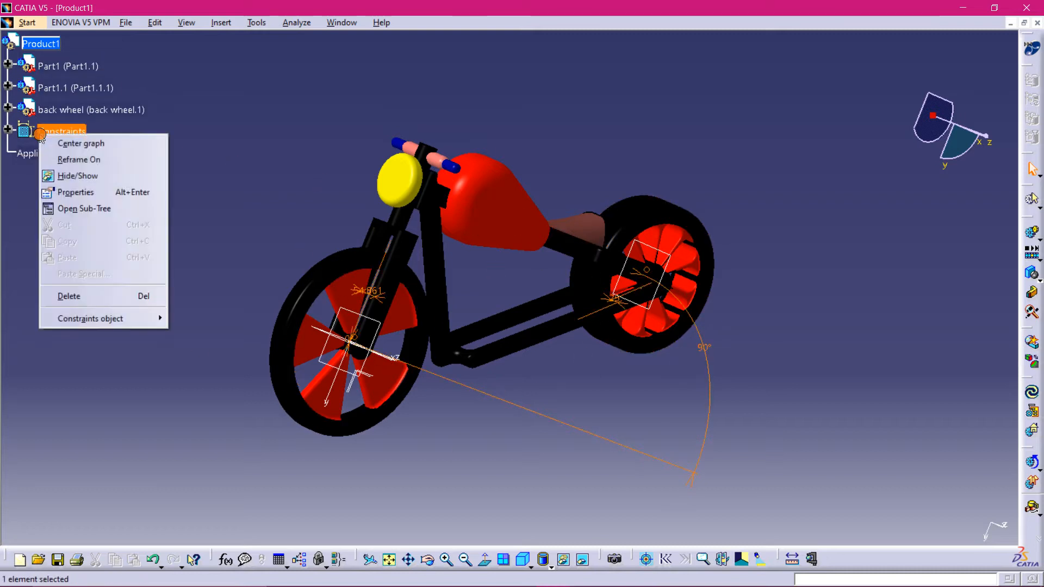
left_click(95, 297)
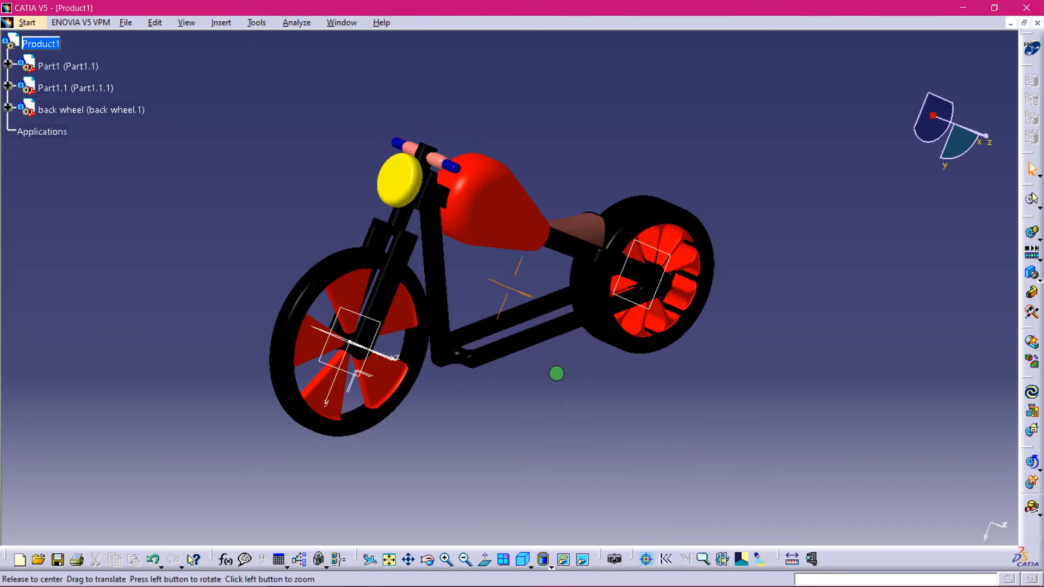
middle_click_drag(557, 436, 304, 381)
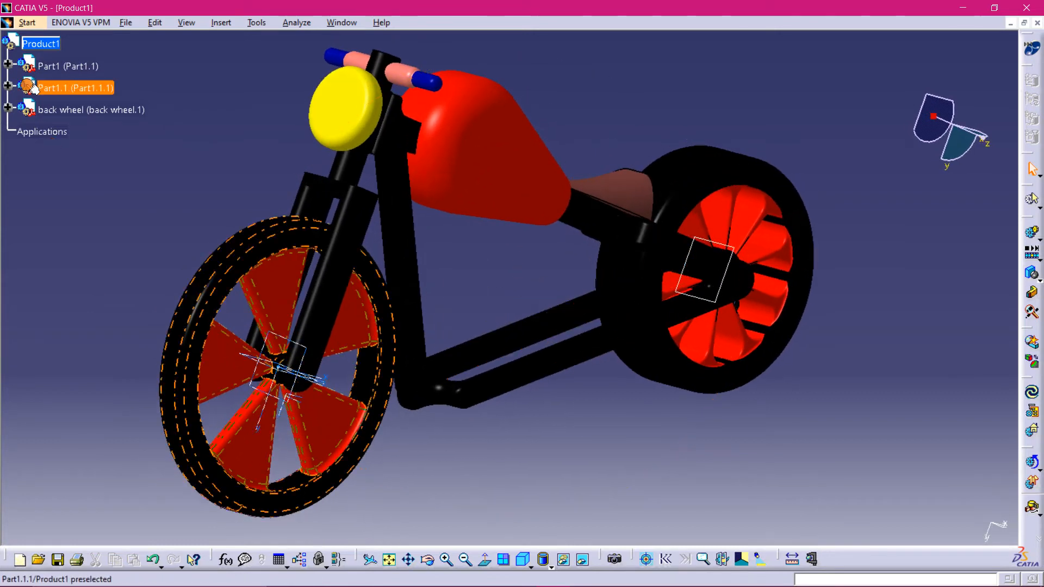
middle_click_drag(506, 291, 584, 199)
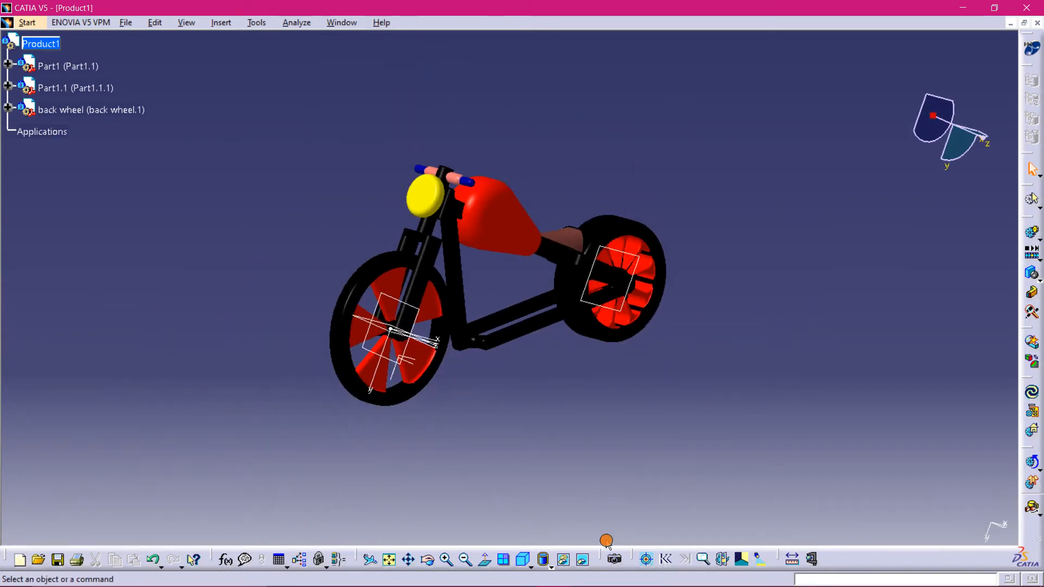
left_click(222, 23)
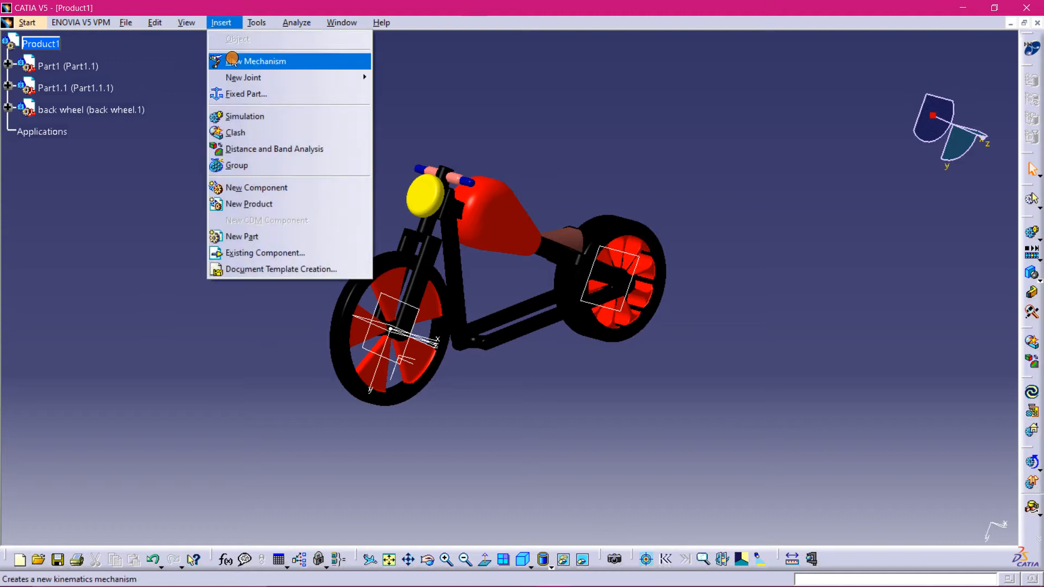
left_click(235, 94)
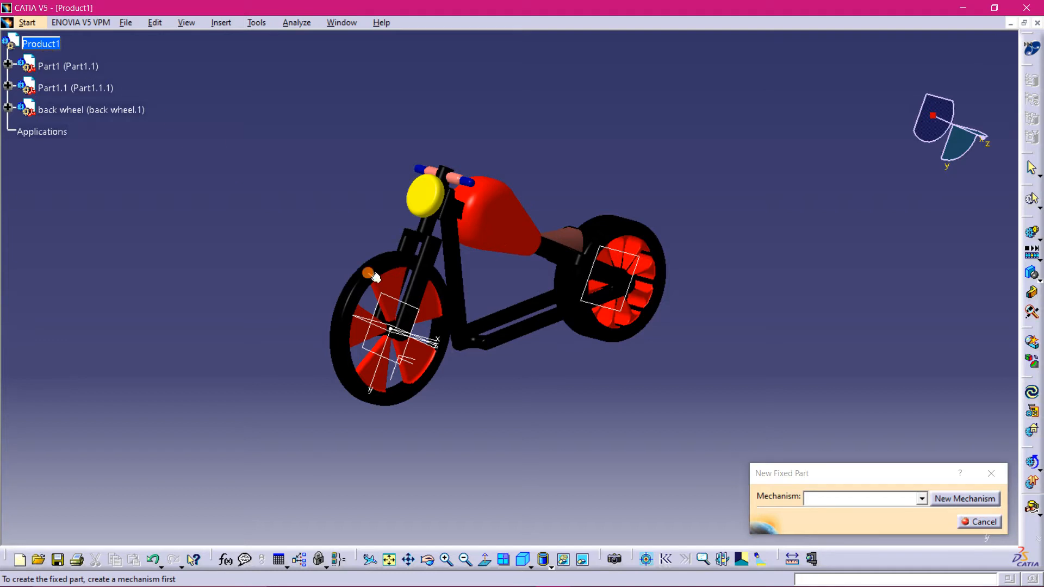
left_click(989, 488)
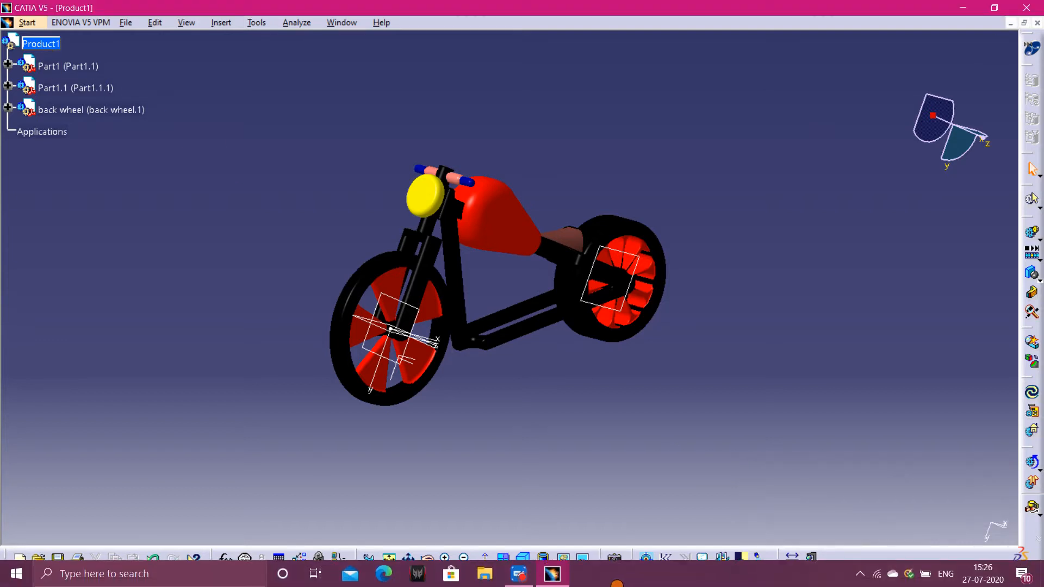
left_click(525, 576)
left_click(494, 72)
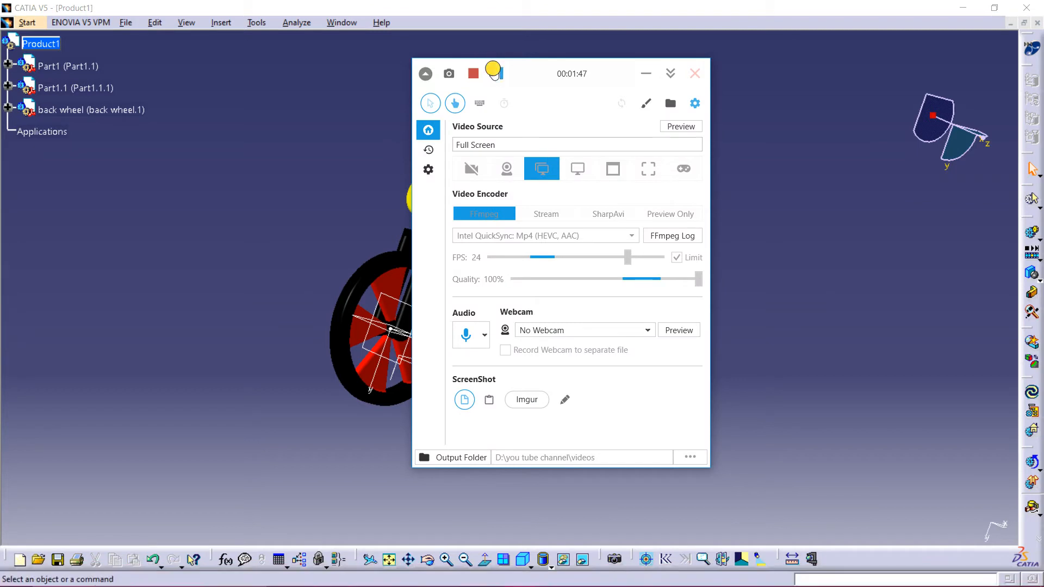
left_click(858, 207)
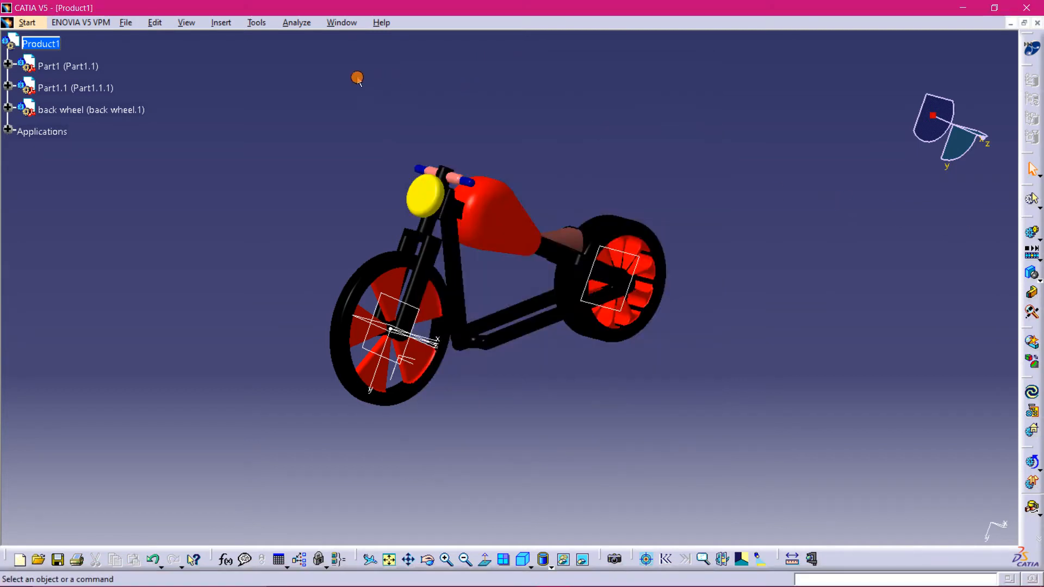
Insert a new kinematic mechanism and assign the frame, Part1, as its fixed part.
left_click(249, 24)
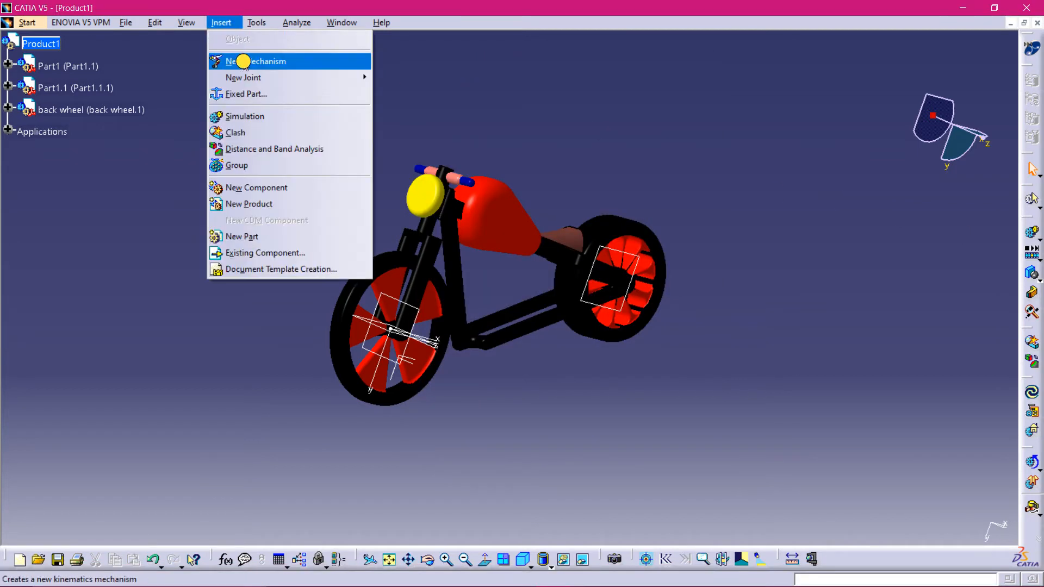
left_click(243, 61)
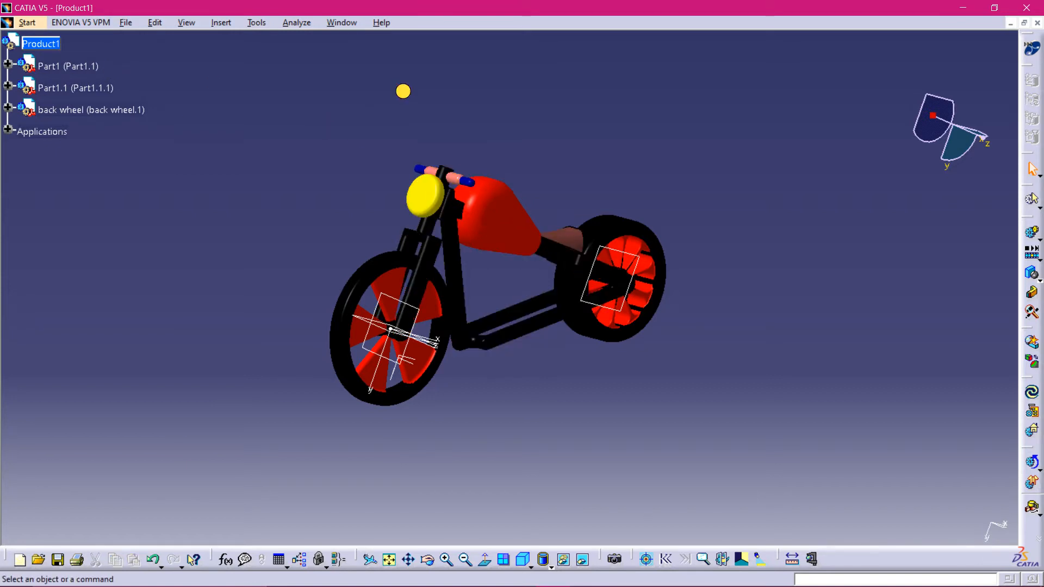
left_click(223, 23)
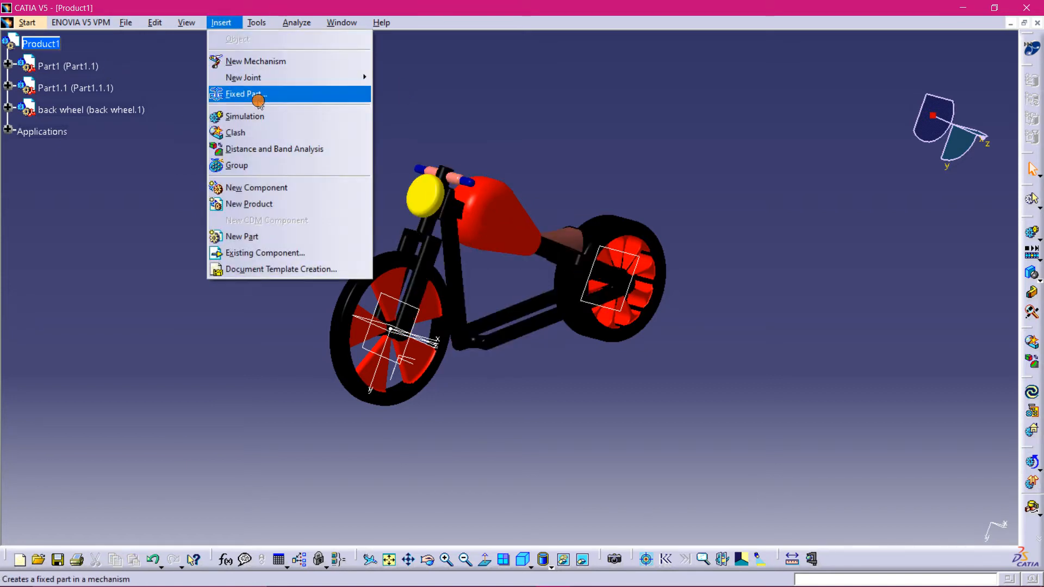
left_click(256, 94)
left_click(65, 66)
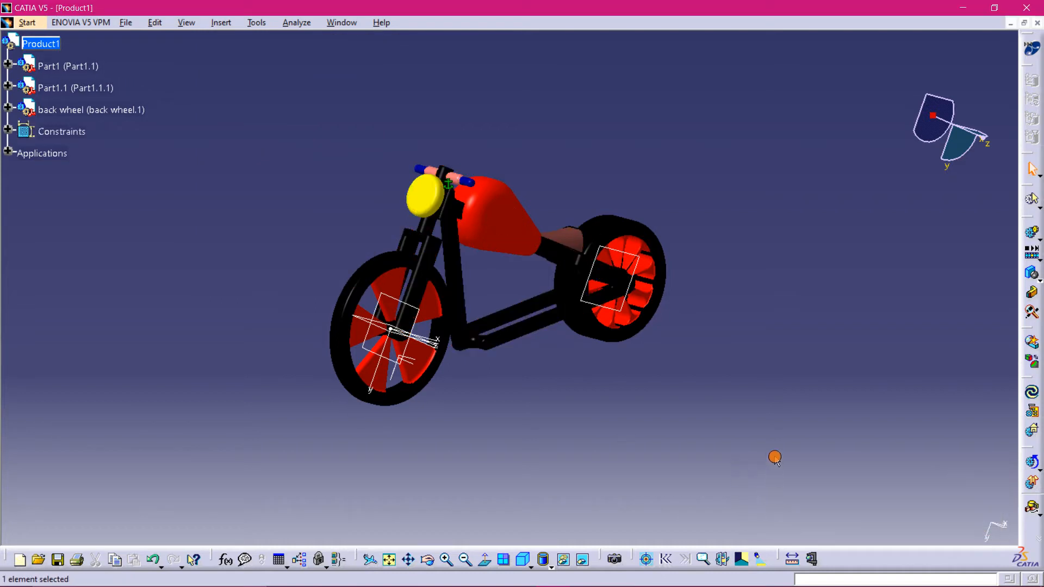
Create another mechanism named mech 1 while defining a fixed part, and pick the motorcycle's frame body as the part to fix.
left_click(219, 22)
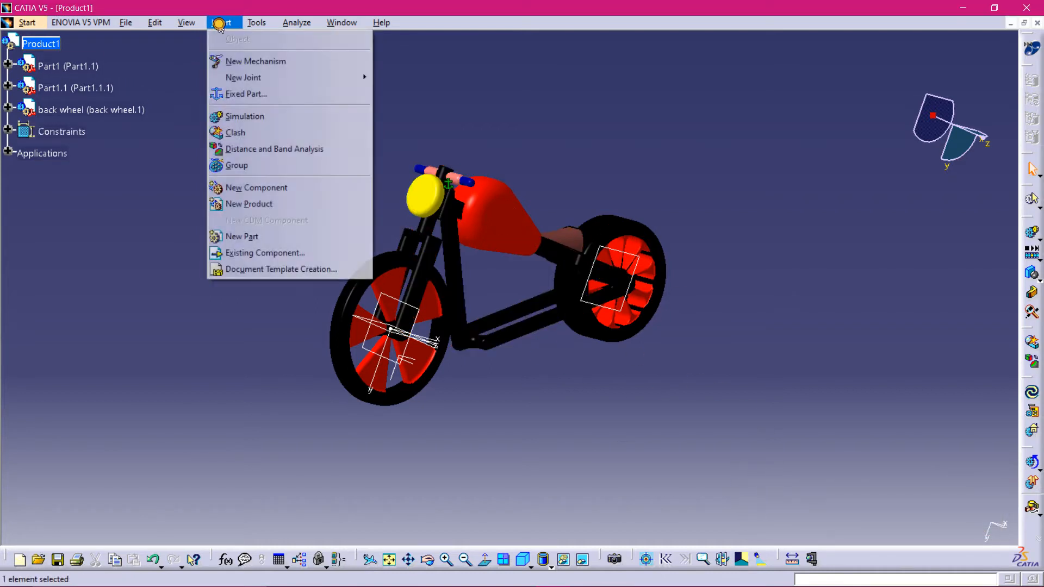
left_click(250, 94)
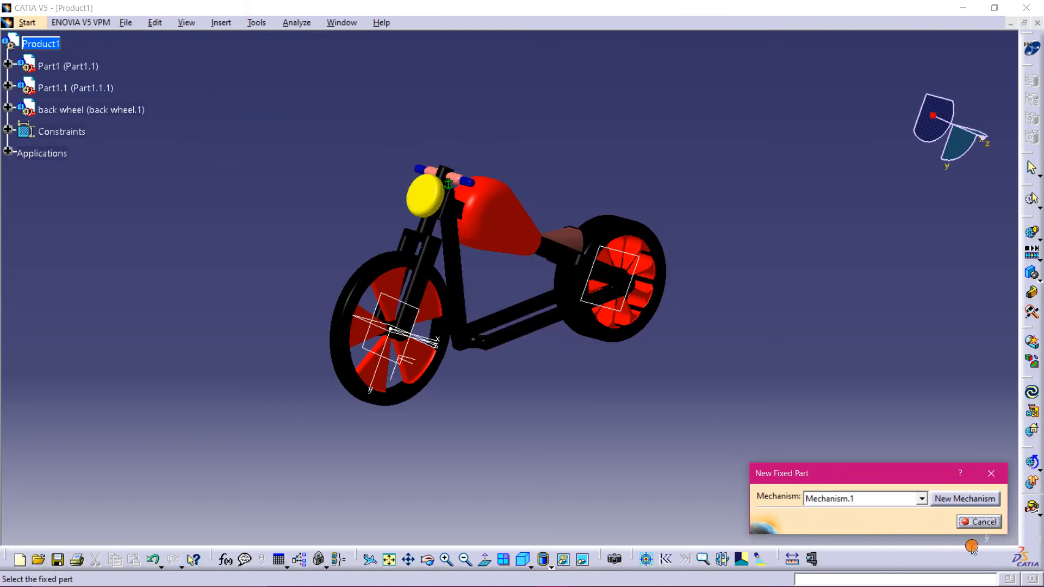
left_click(931, 499)
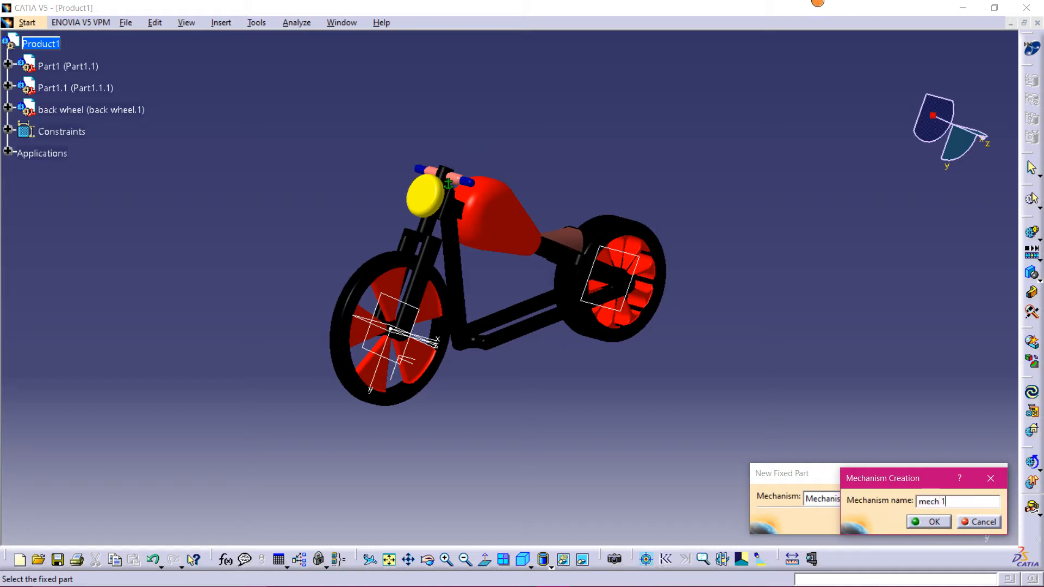
left_click(928, 522)
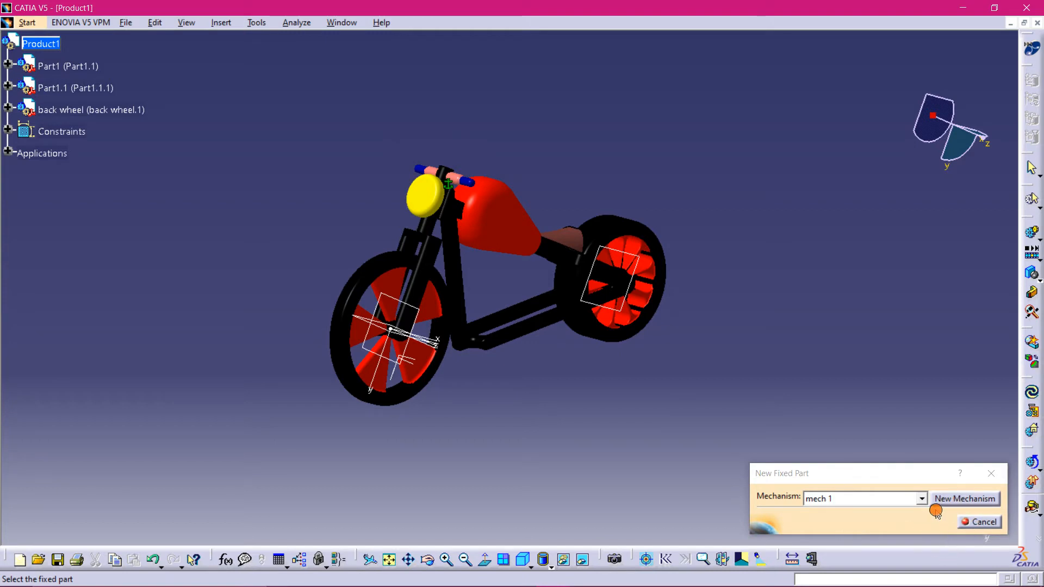
left_click(923, 498)
left_click(867, 532)
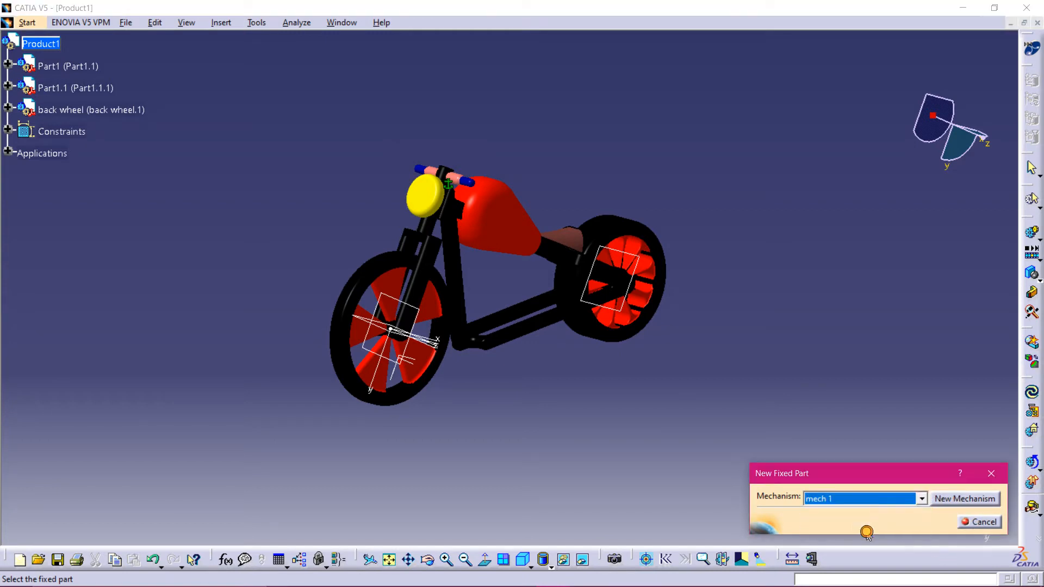
left_click(493, 227)
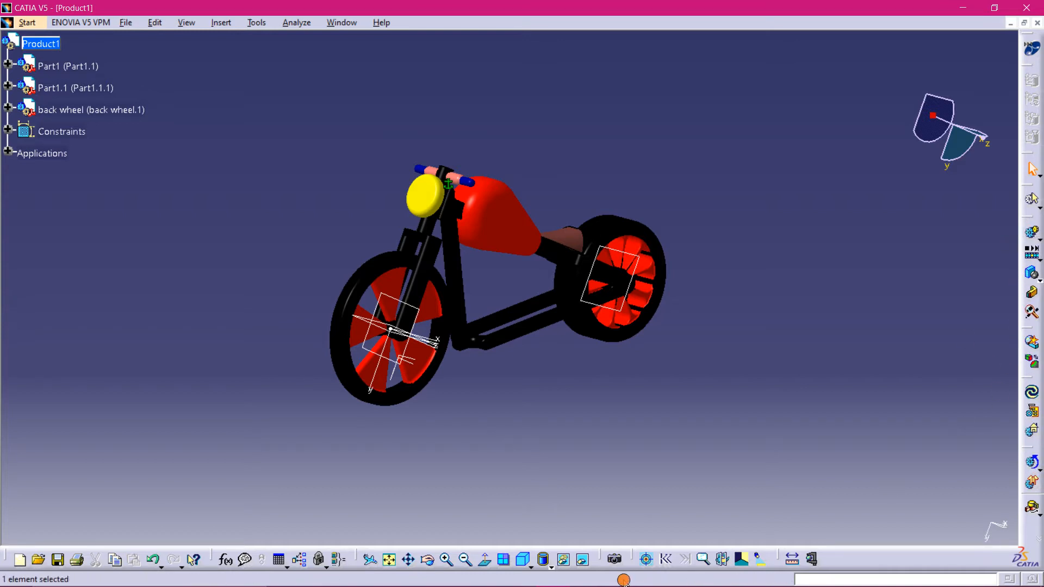
left_click(520, 573)
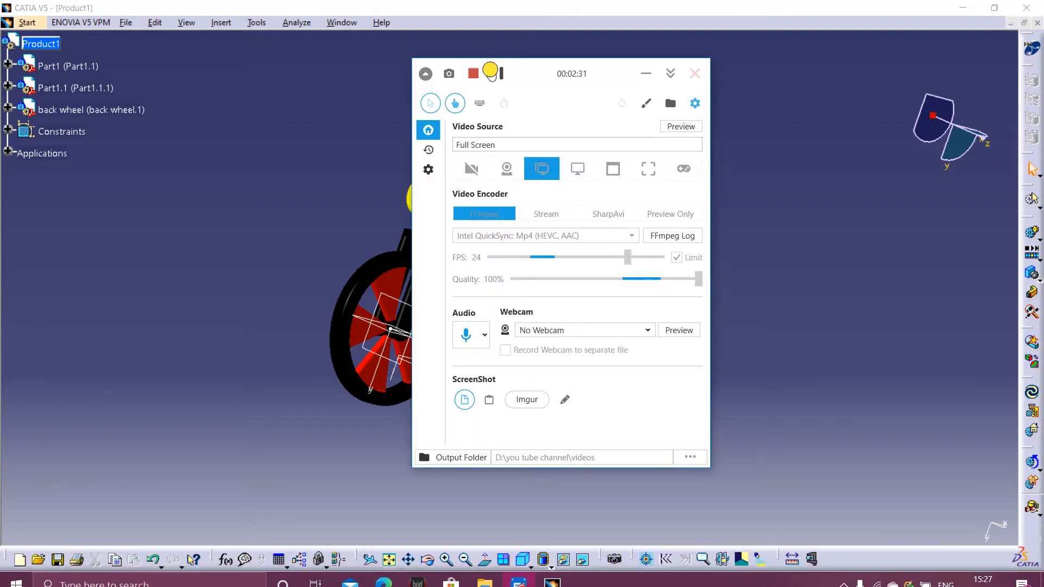
left_click(645, 74)
Start a revolute joint in Mechanism.1, picking the front wheel's axis as the first line and the frame's front axle axis as the second.
middle_click_drag(620, 344, 524, 382)
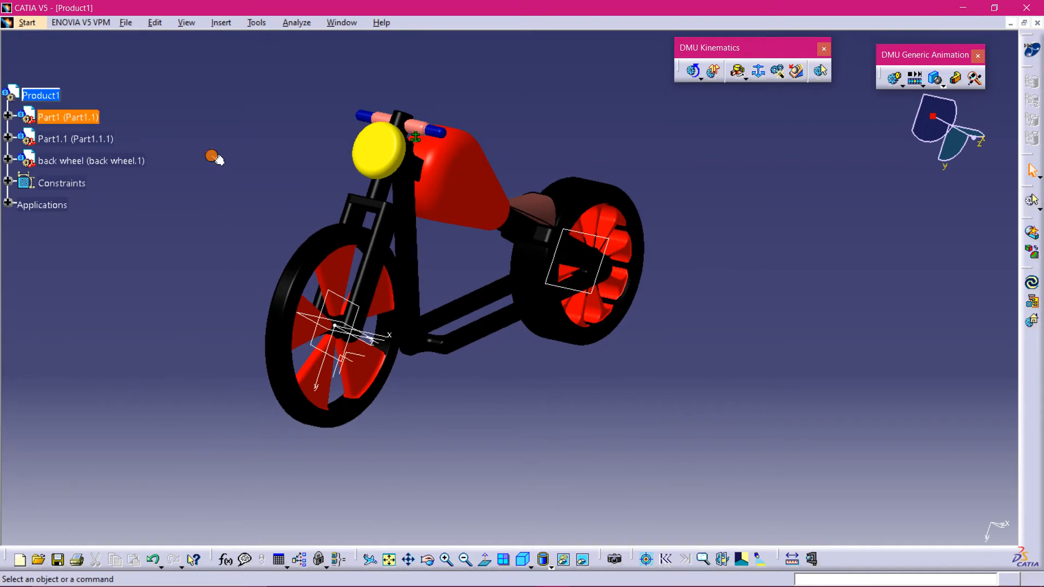
left_click(234, 22)
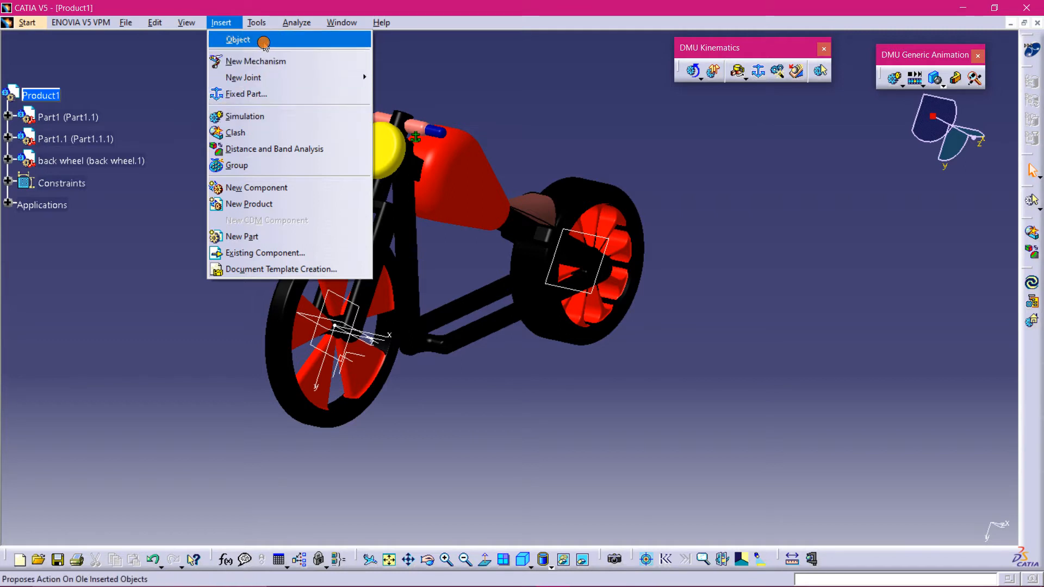
mouse_move(255, 78)
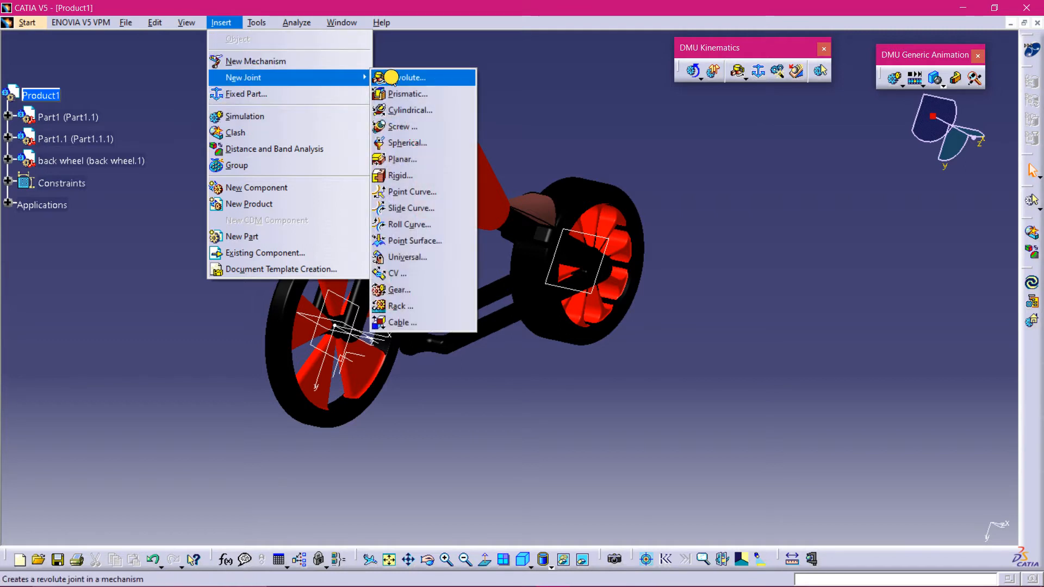
left_click(391, 77)
middle_click_drag(375, 402, 427, 399)
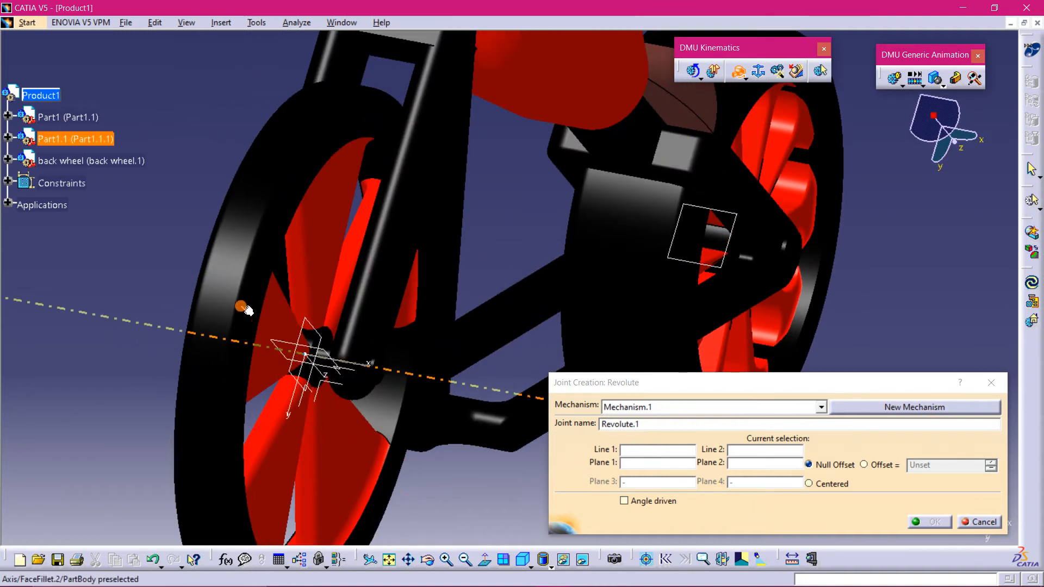
left_click(233, 224)
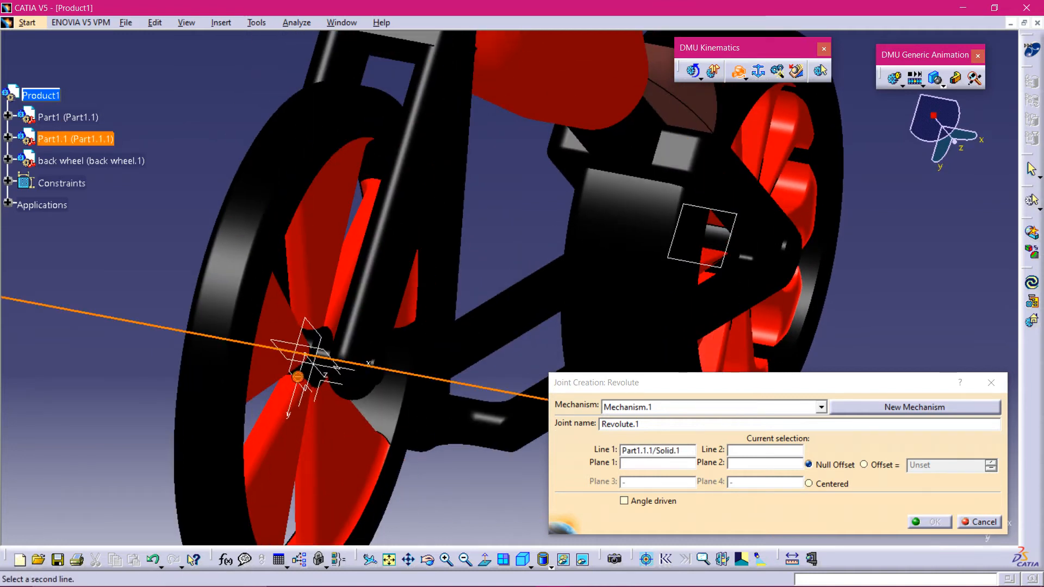
middle_click_drag(319, 365, 579, 236)
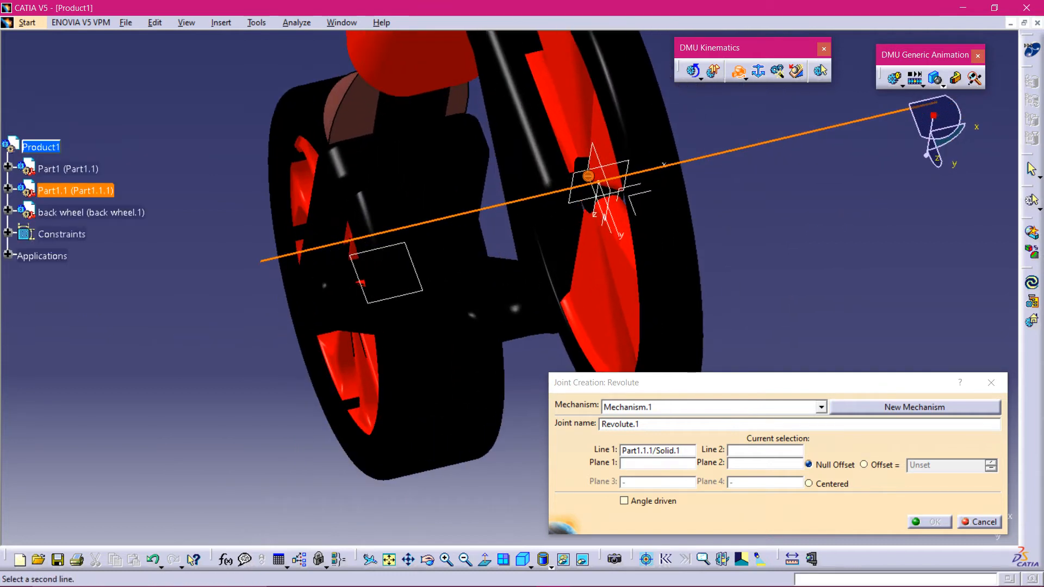
left_click(590, 184)
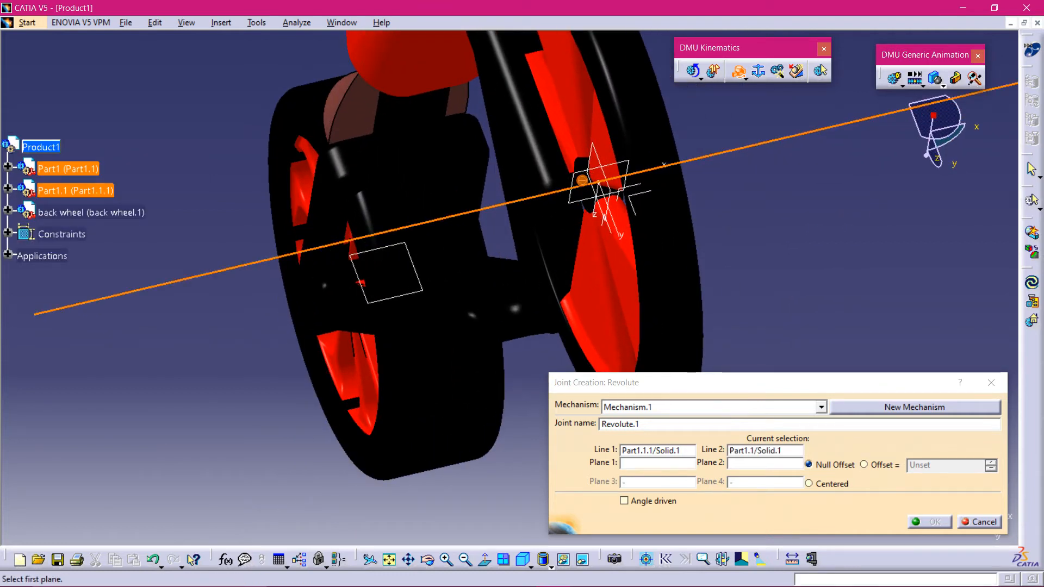
Pick the front wheel's side face and the fork's side face as the joint planes, choose the Offset option, and create the joint.
middle_click_drag(590, 185, 559, 163)
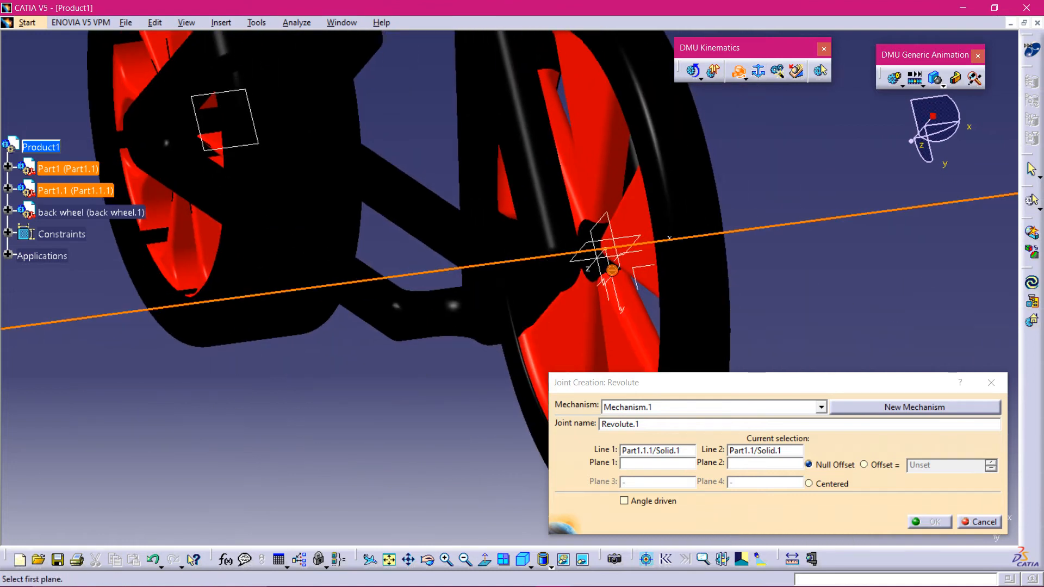
middle_click_drag(607, 246, 499, 394)
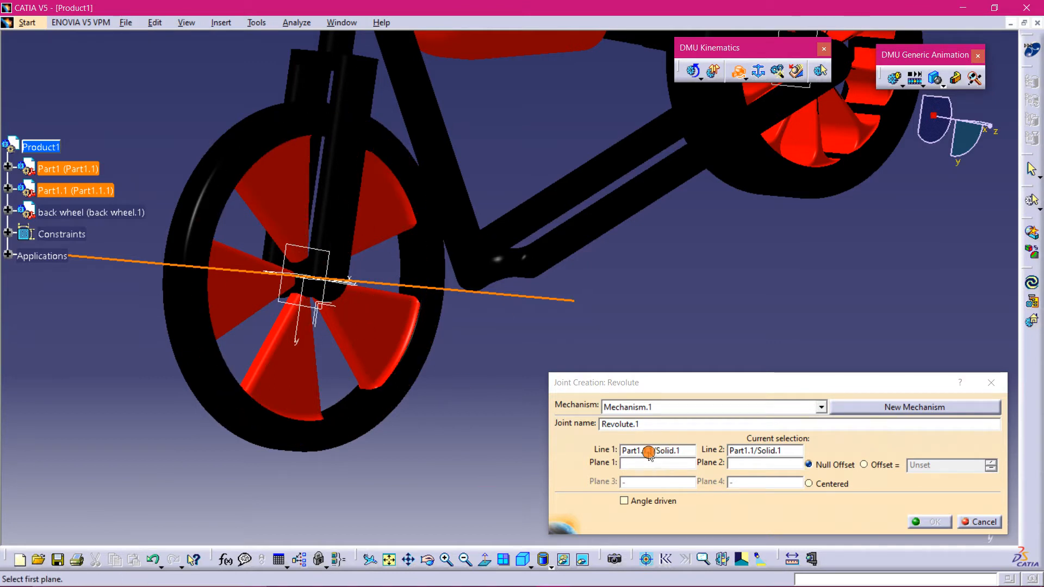
left_click(345, 434)
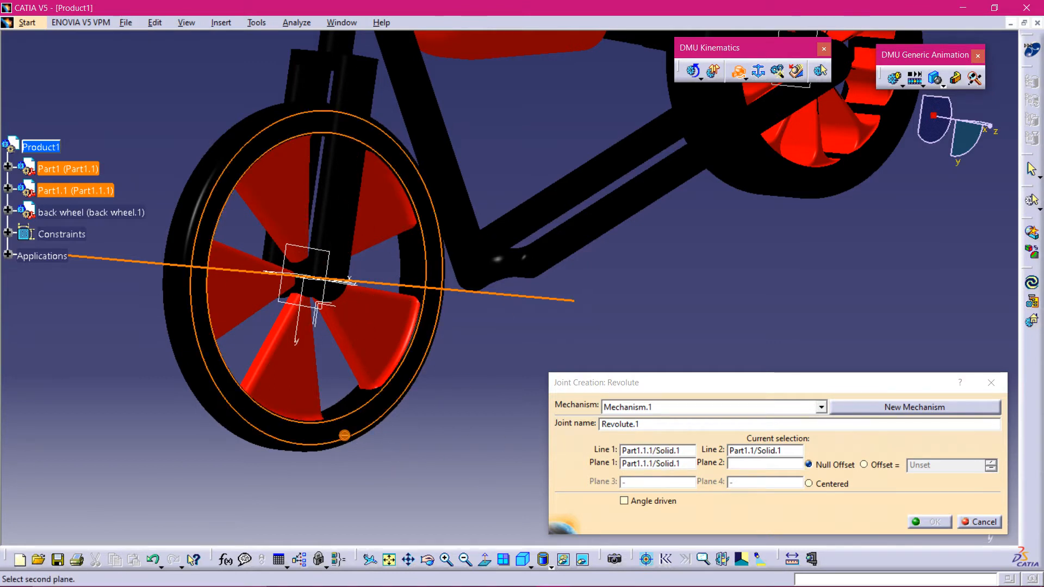
middle_click_drag(345, 433, 424, 359)
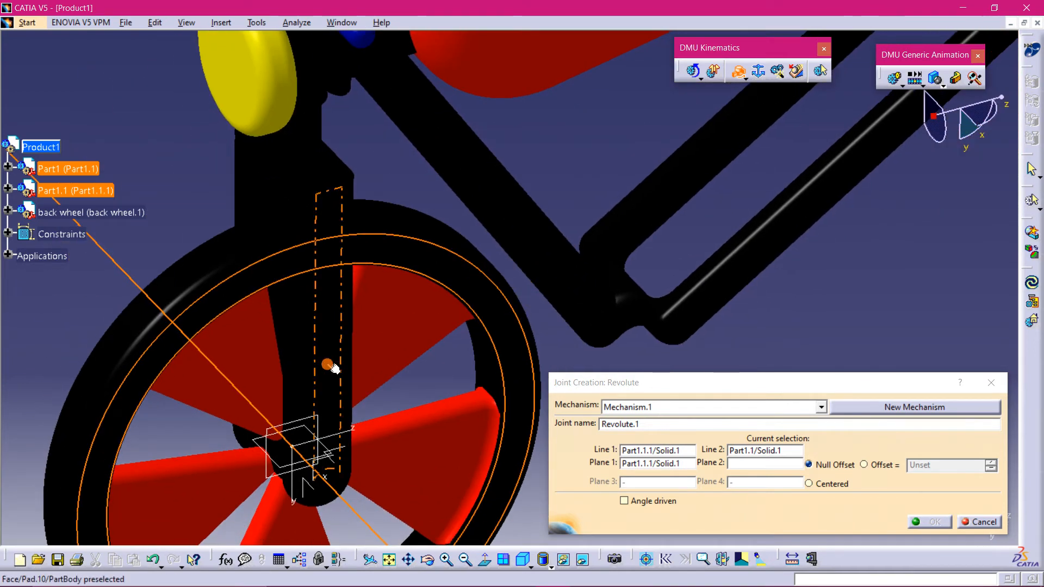
left_click(326, 365)
middle_click_drag(333, 369, 433, 280)
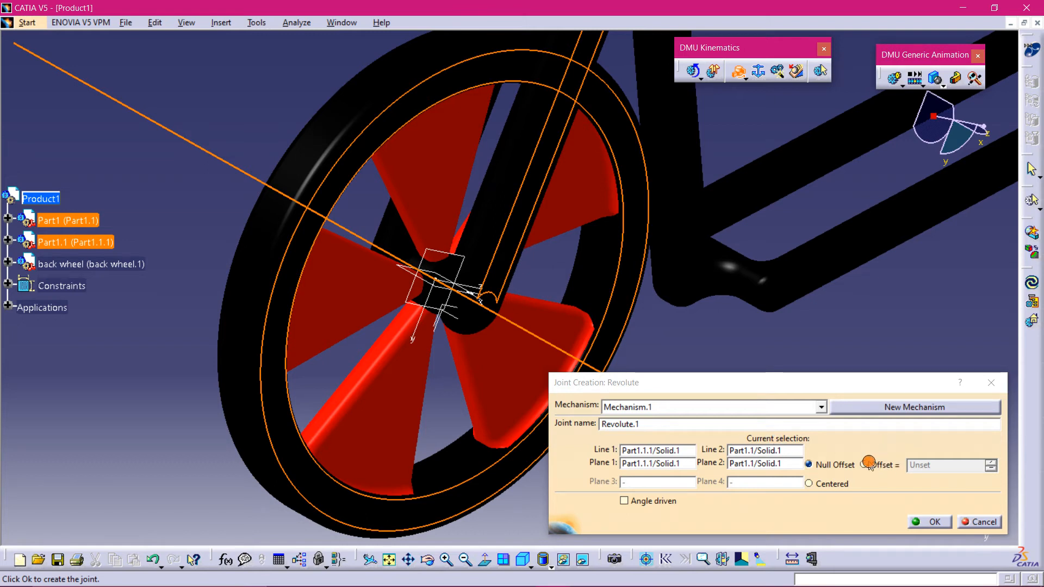
left_click(868, 464)
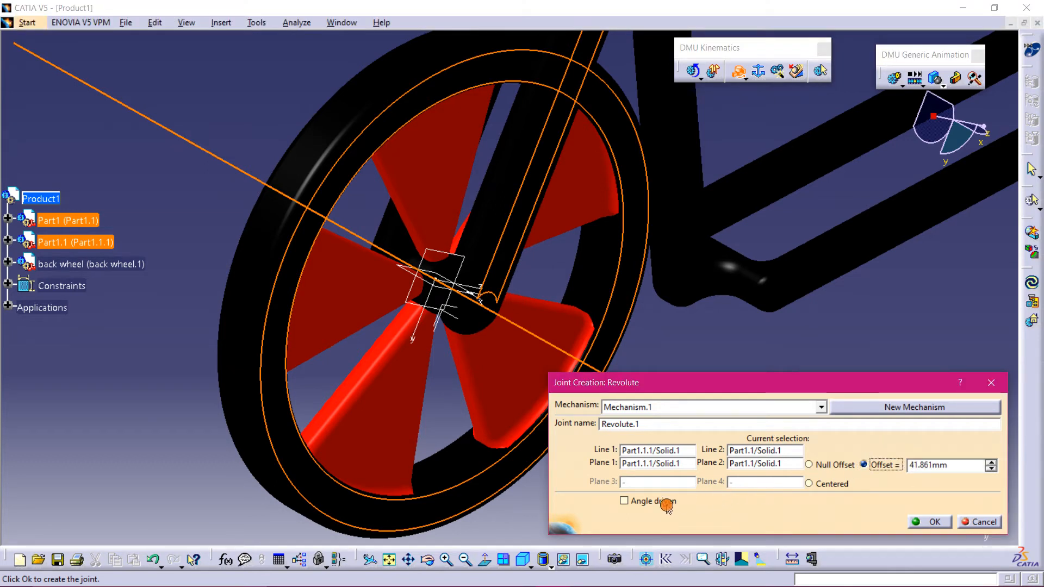
left_click(925, 523)
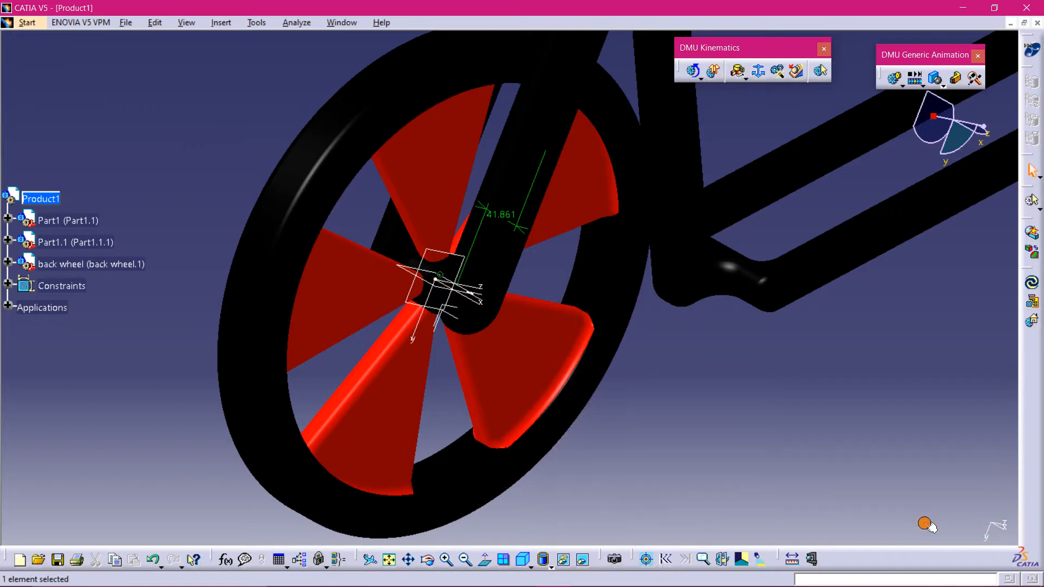
middle_click_drag(740, 425, 543, 435)
middle_click_drag(662, 331, 363, 352)
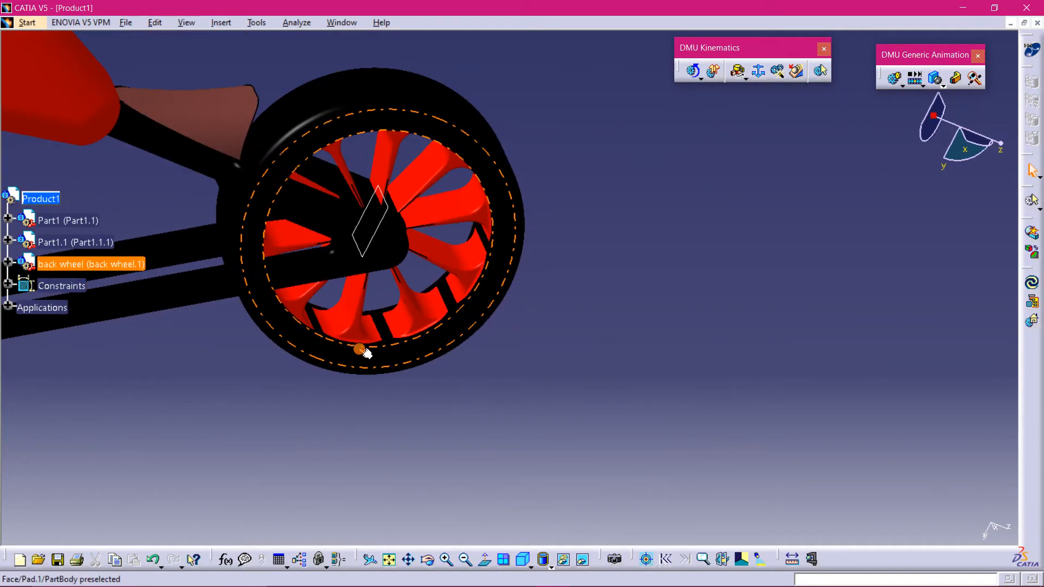
left_click(237, 22)
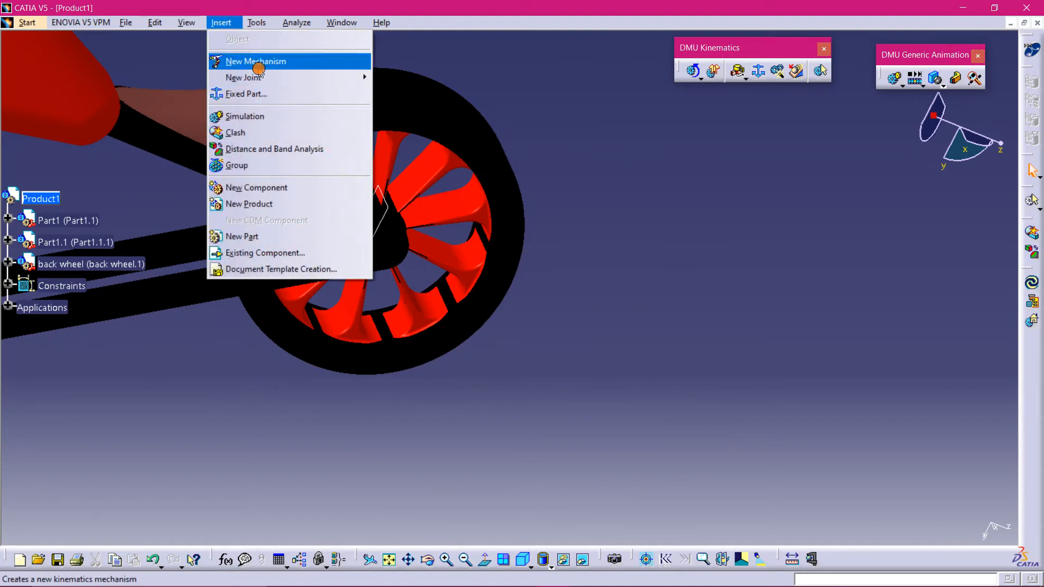
mouse_move(256, 76)
left_click(443, 75)
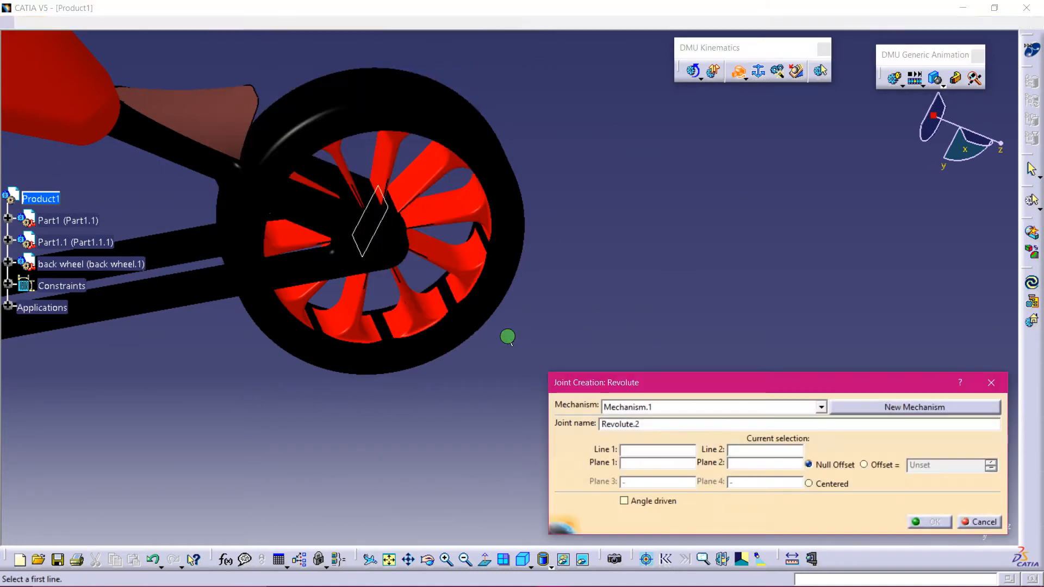
middle_click_drag(507, 337, 591, 216)
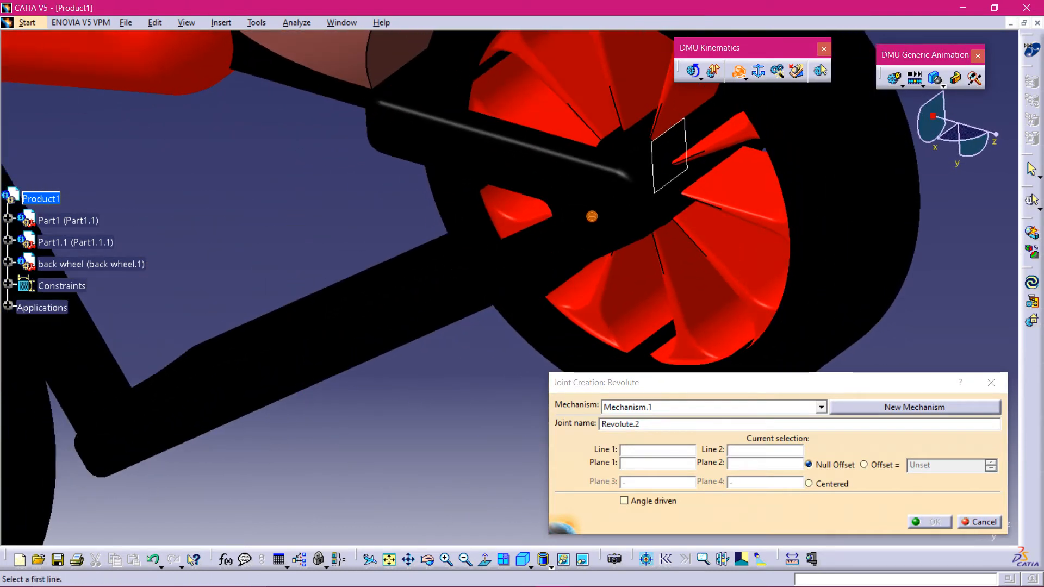
left_click(629, 188)
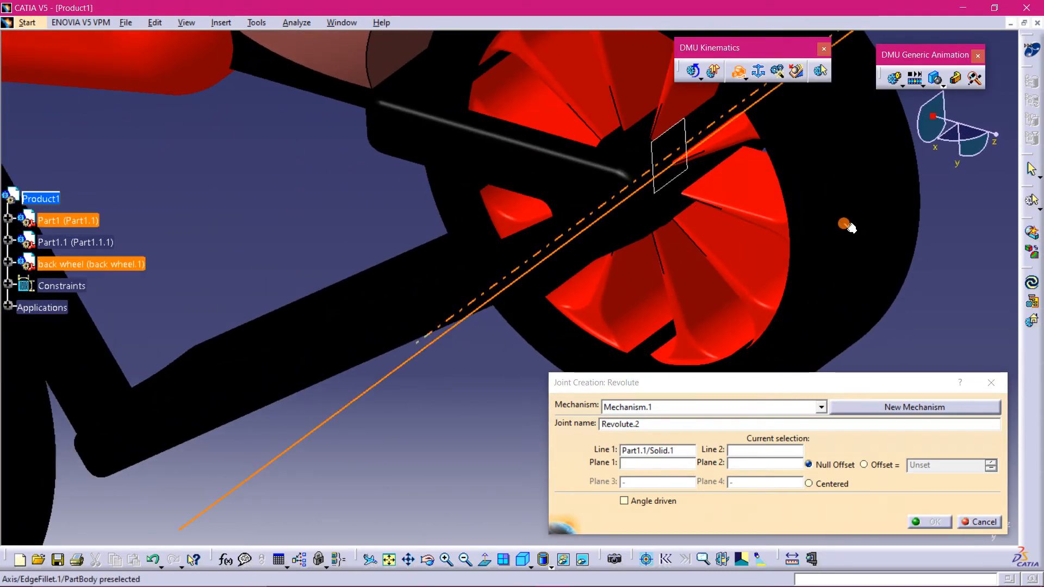
middle_click_drag(849, 225, 723, 353)
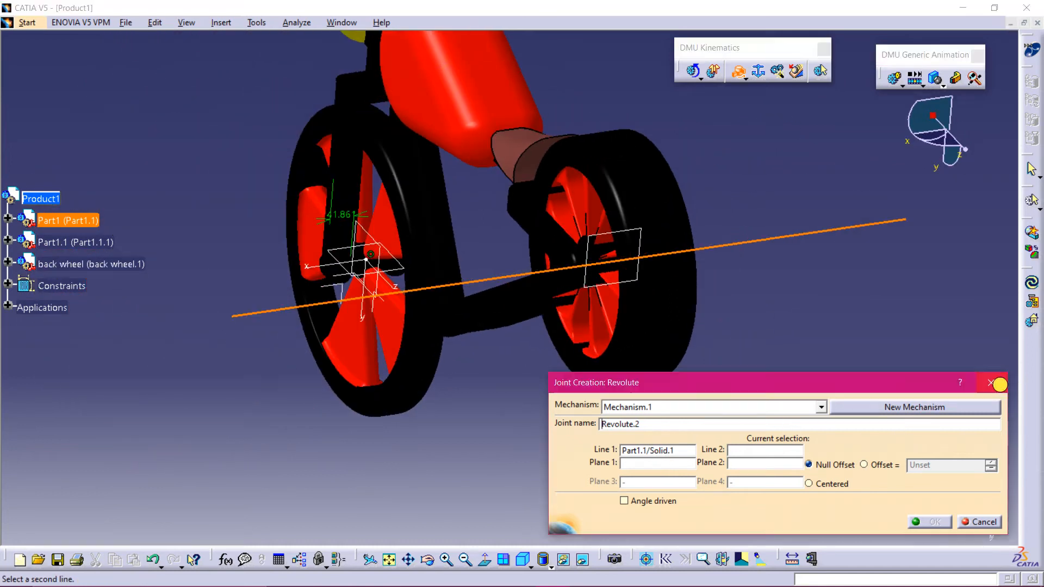
left_click(978, 521)
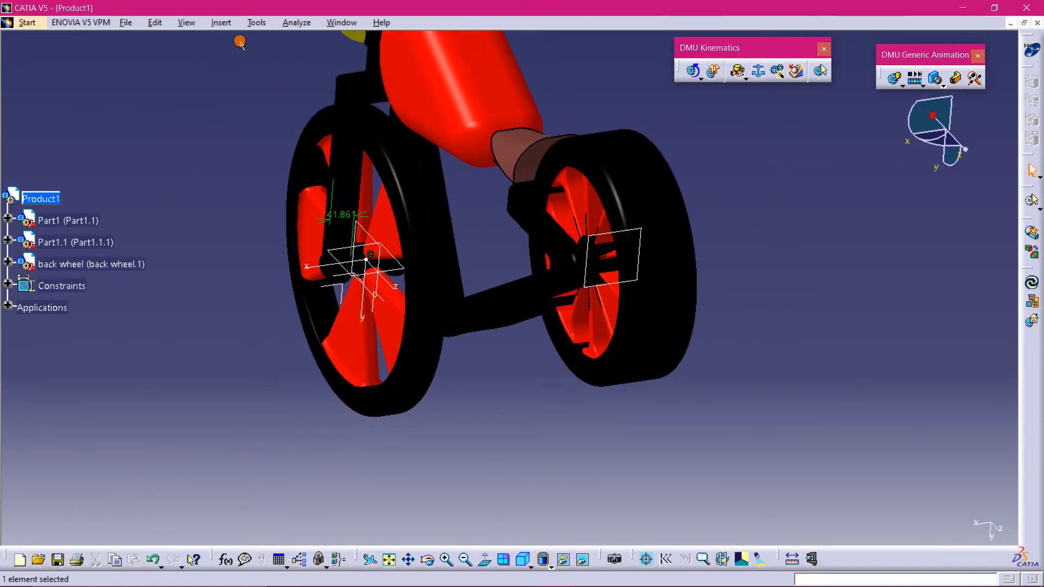
Start a revolute joint for the back wheel, picking the wheel's axis as the first line and the frame's rear axle axis as the second.
left_click(221, 24)
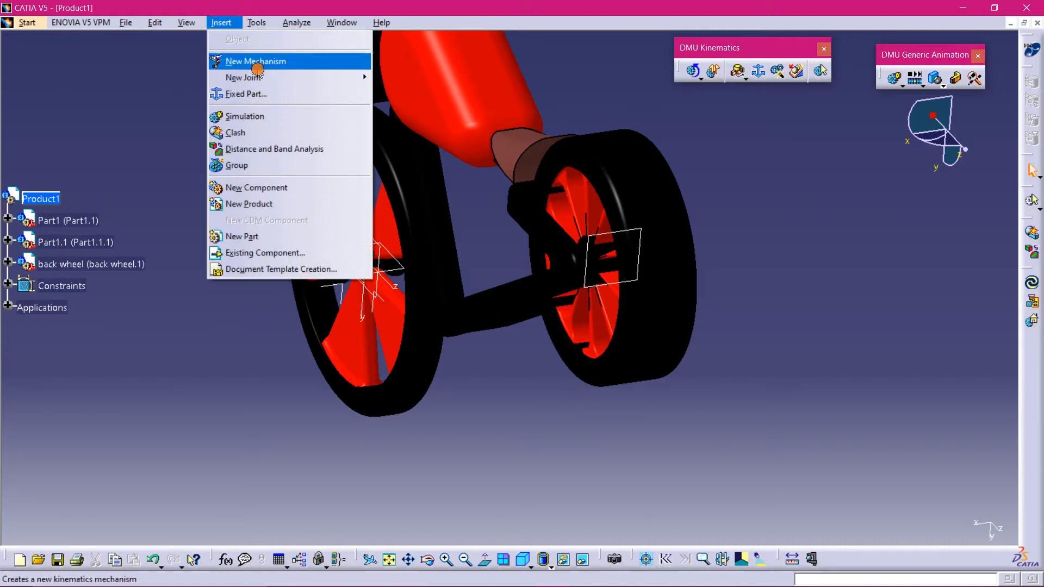
left_click(390, 80)
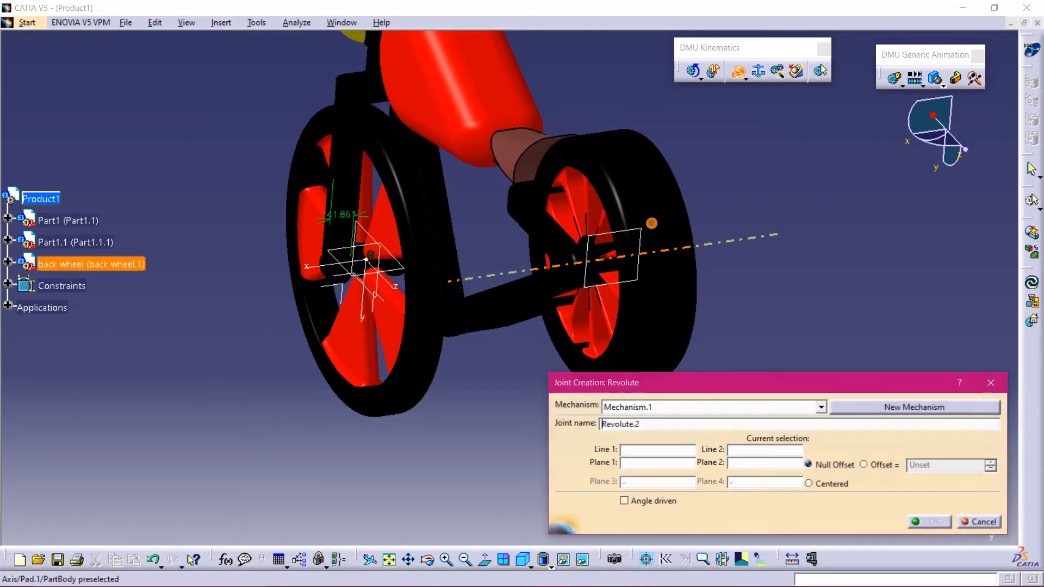
left_click(652, 222)
middle_click_drag(652, 222, 516, 277)
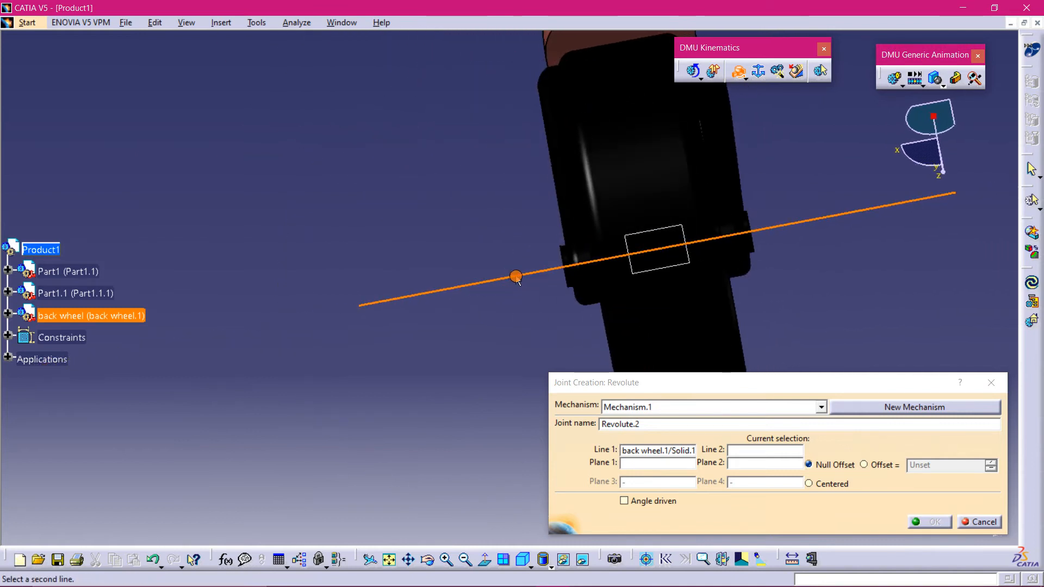
middle_click_drag(696, 260, 814, 203)
left_click(707, 247)
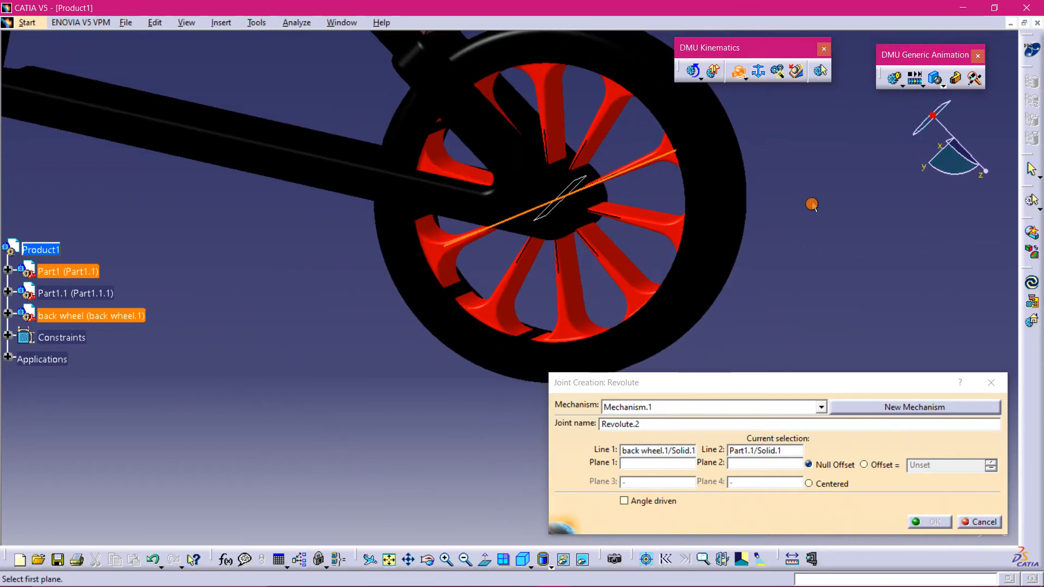
Pick the back wheel's side face and the frame's rear side face as planes, choose Offset and Angle driven, and create the joint.
left_click(701, 262)
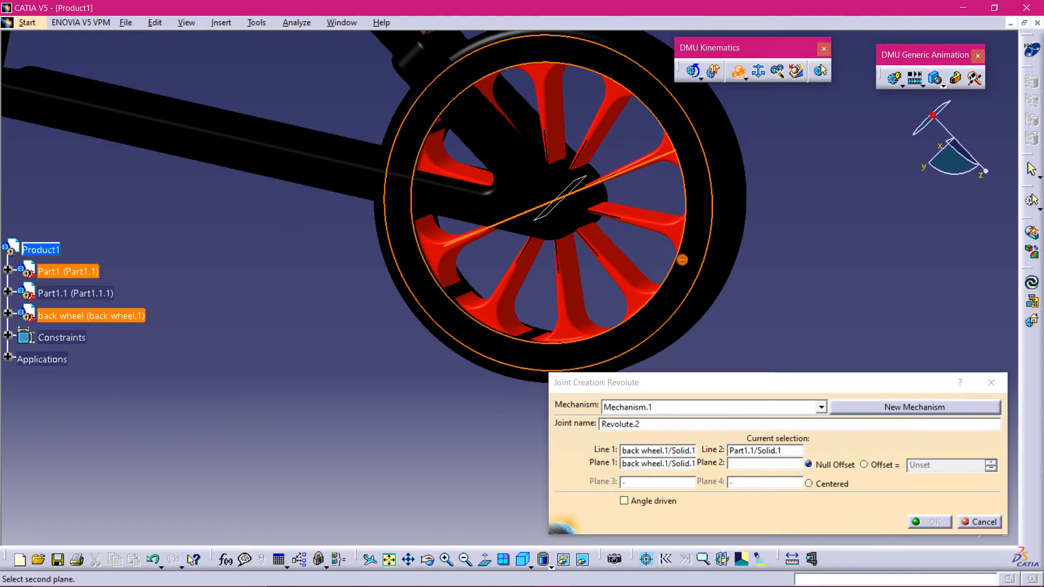
left_click(499, 211)
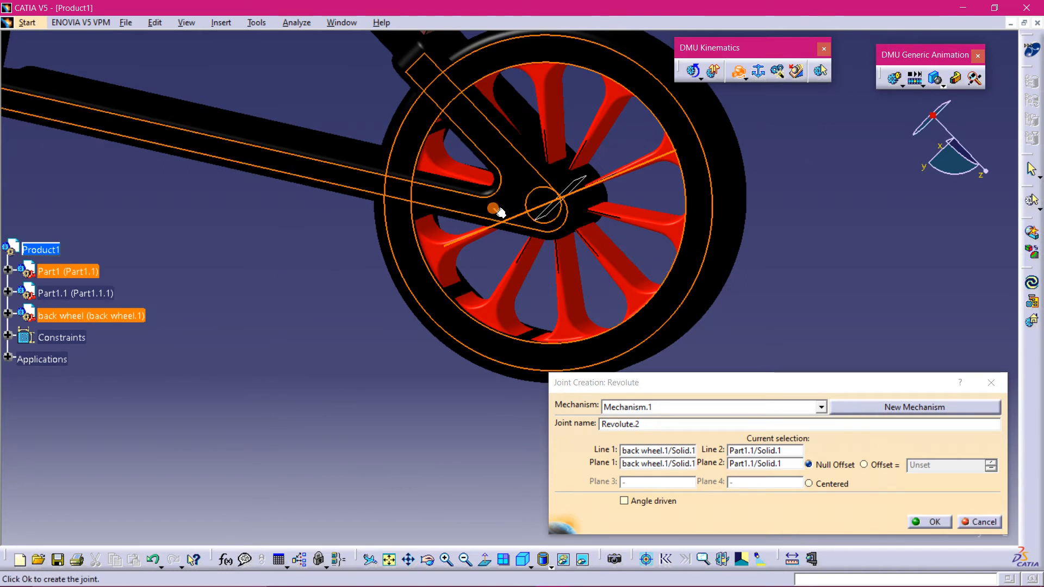
left_click(887, 464)
left_click(650, 500)
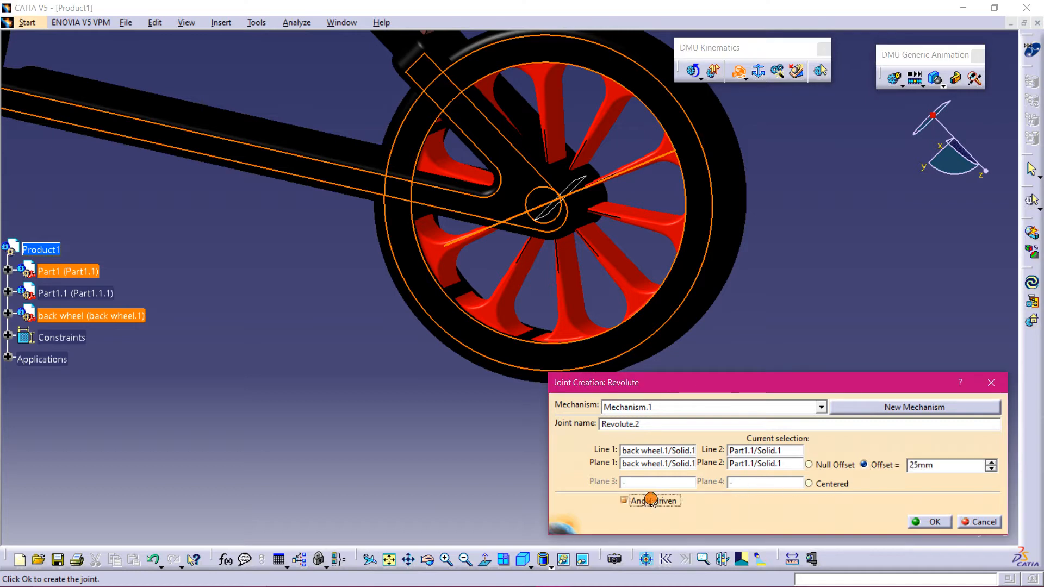
left_click(931, 523)
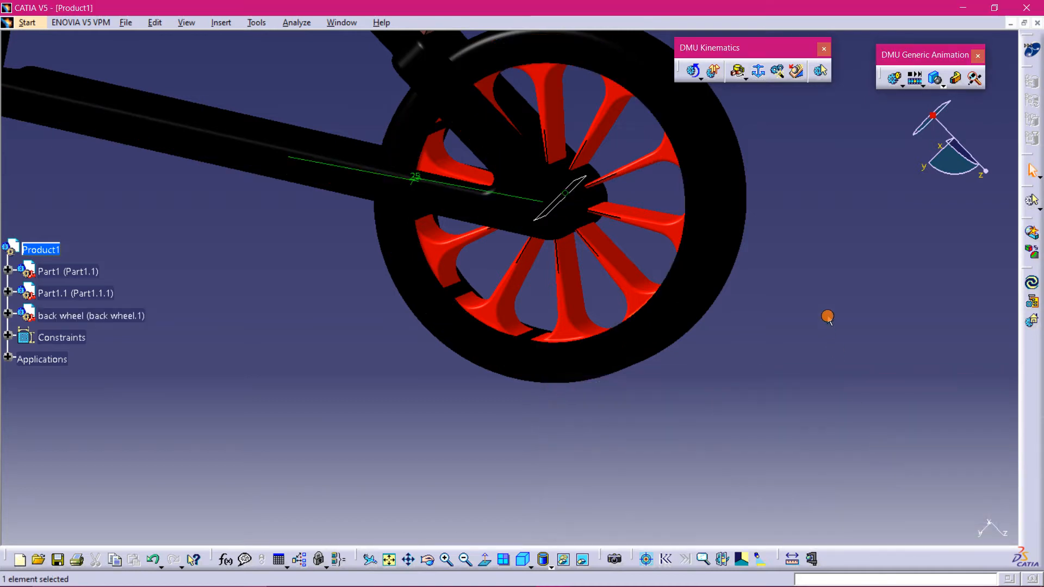
Insert a new simulation for the motorcycle mechanism, insert a shot at the current position, and accept the simulation.
middle_click_drag(828, 315, 314, 159)
left_click(220, 22)
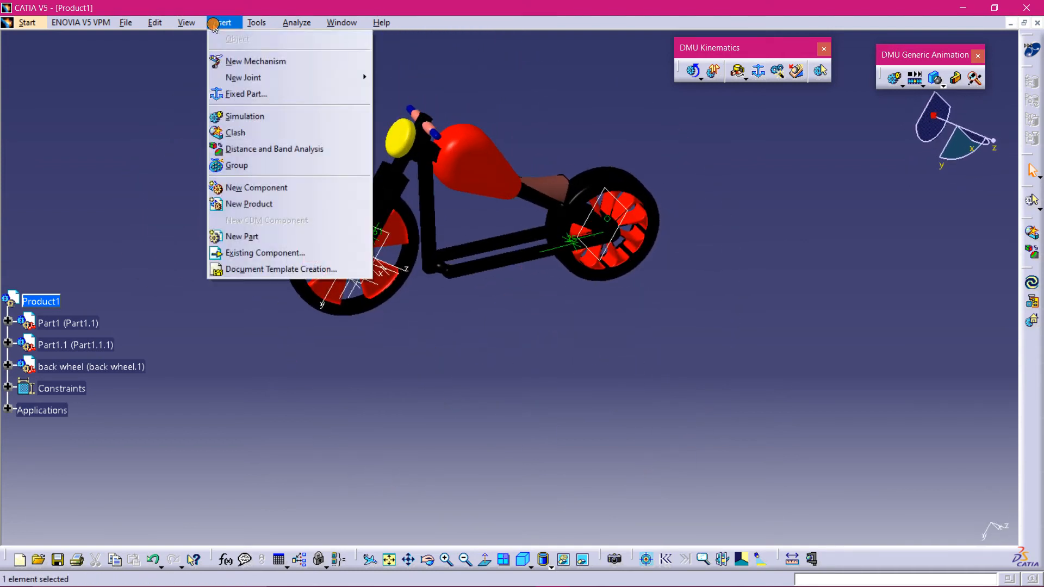
left_click(239, 112)
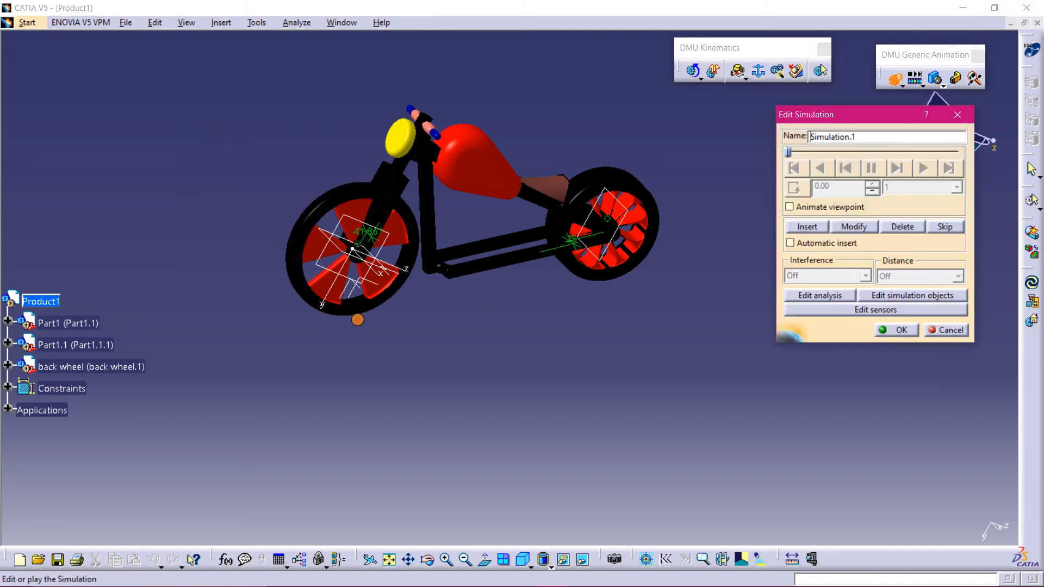
left_click(812, 227)
left_click(836, 137)
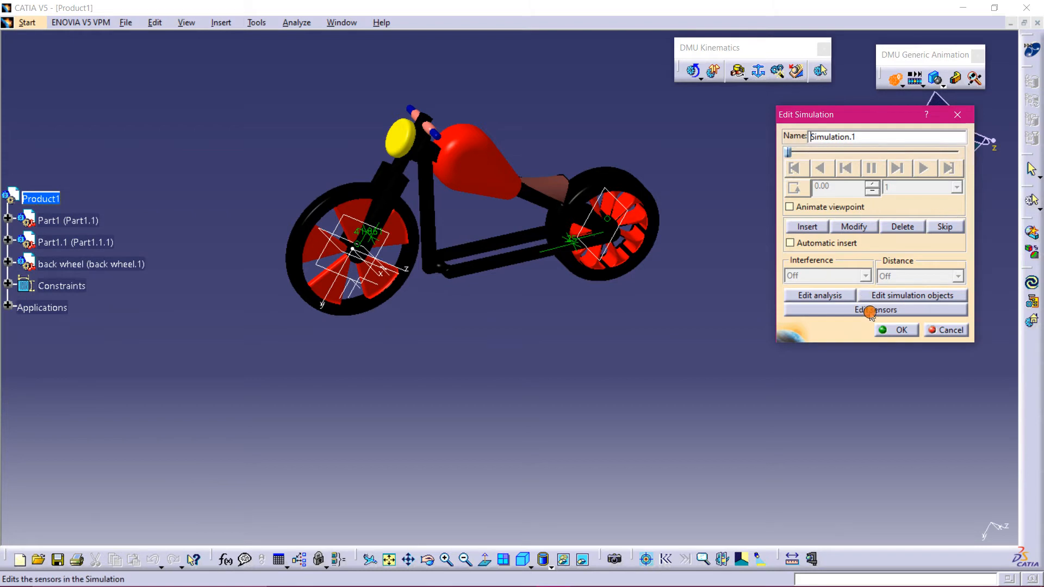
left_click(892, 328)
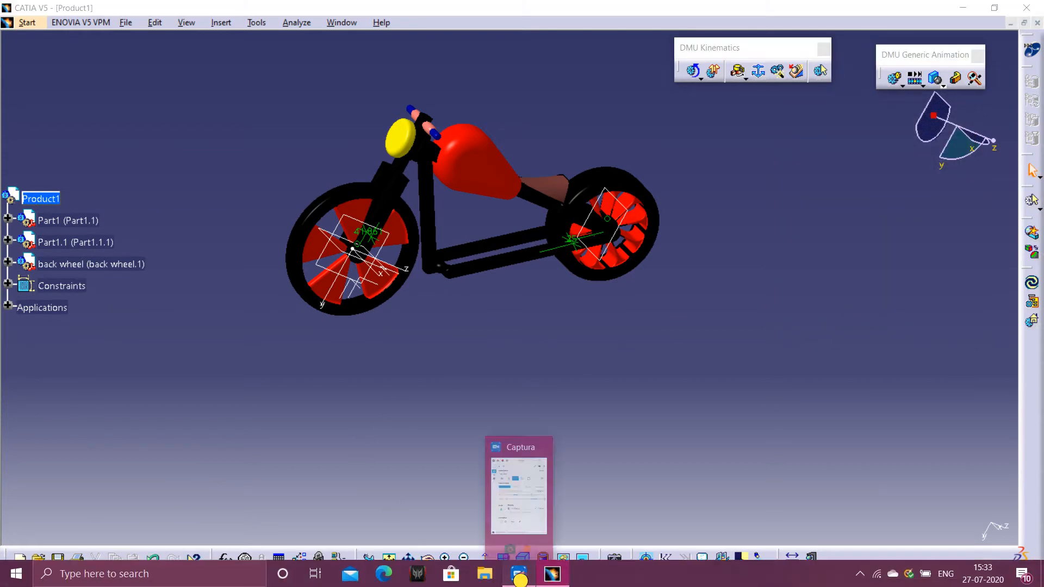
left_click(521, 580)
left_click(798, 215)
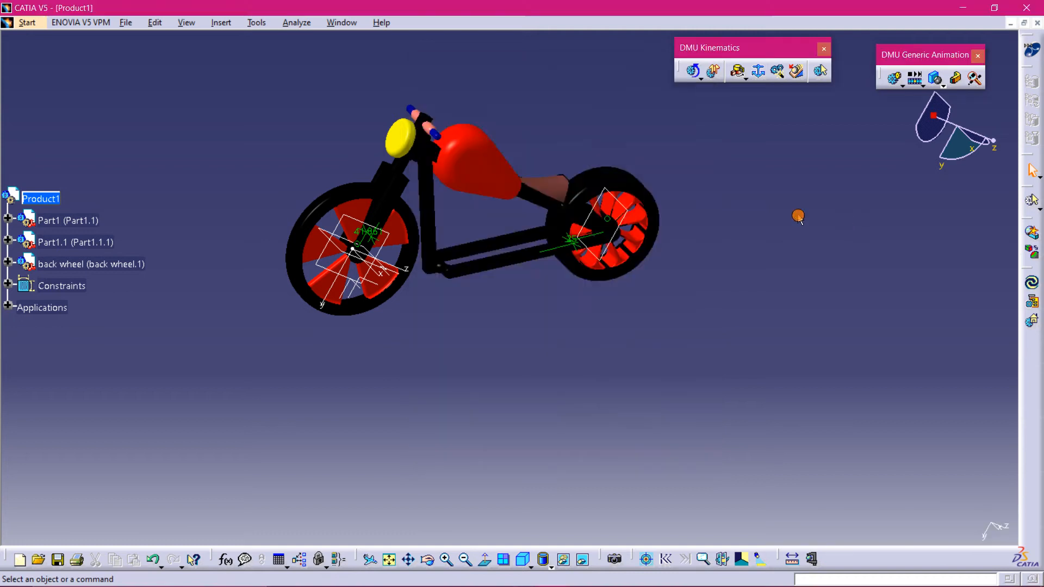
Create a new simulation using the mech 1 mechanism and insert a shot at the current position.
left_click(221, 22)
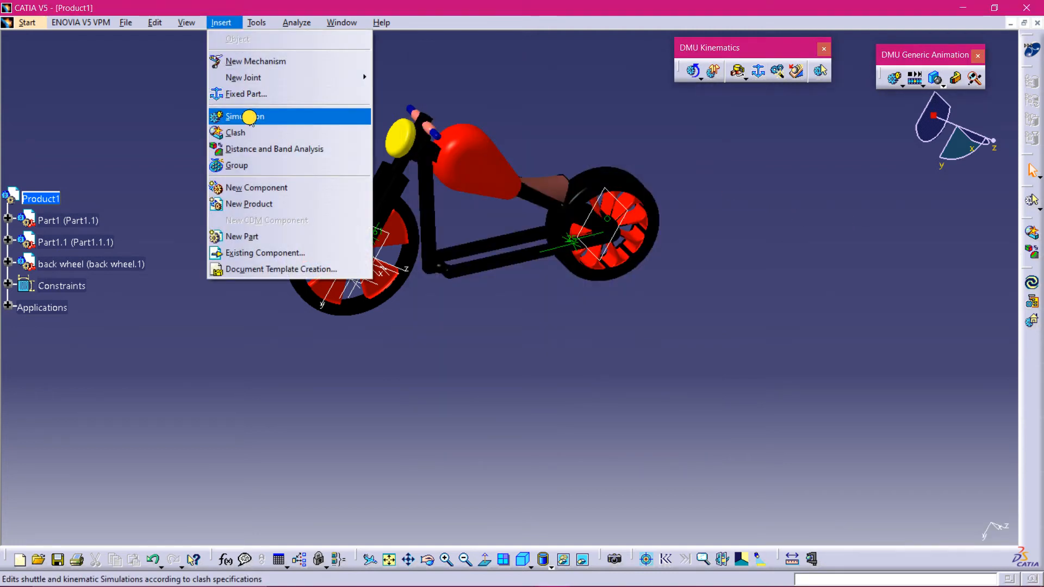
left_click(250, 118)
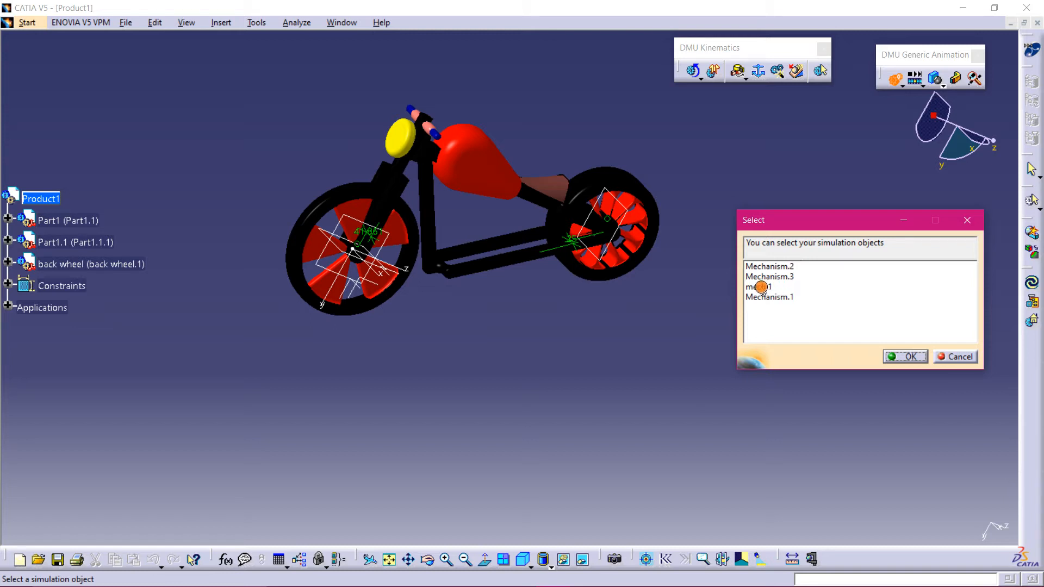
left_click(761, 287)
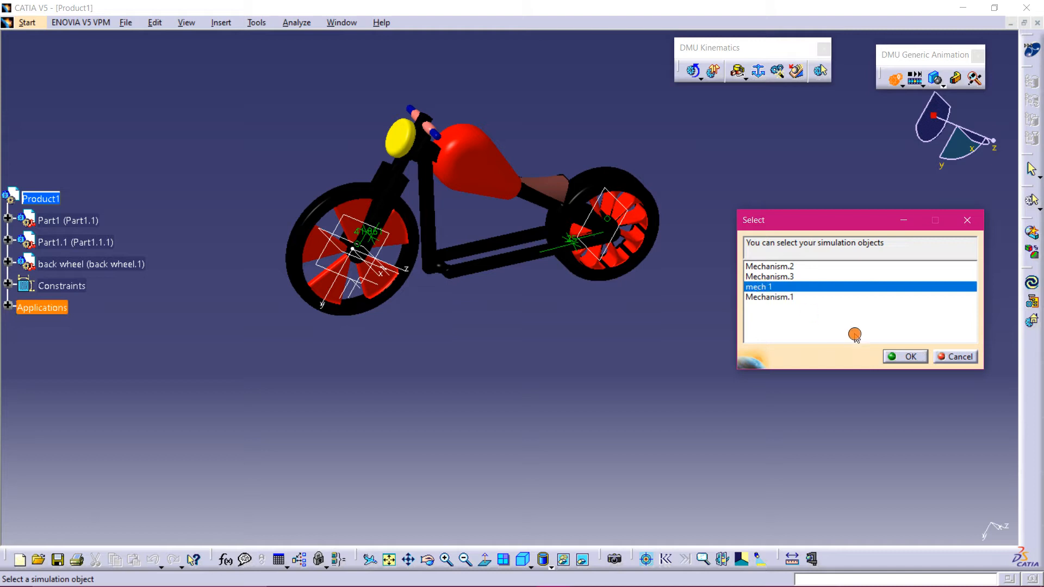
left_click(907, 356)
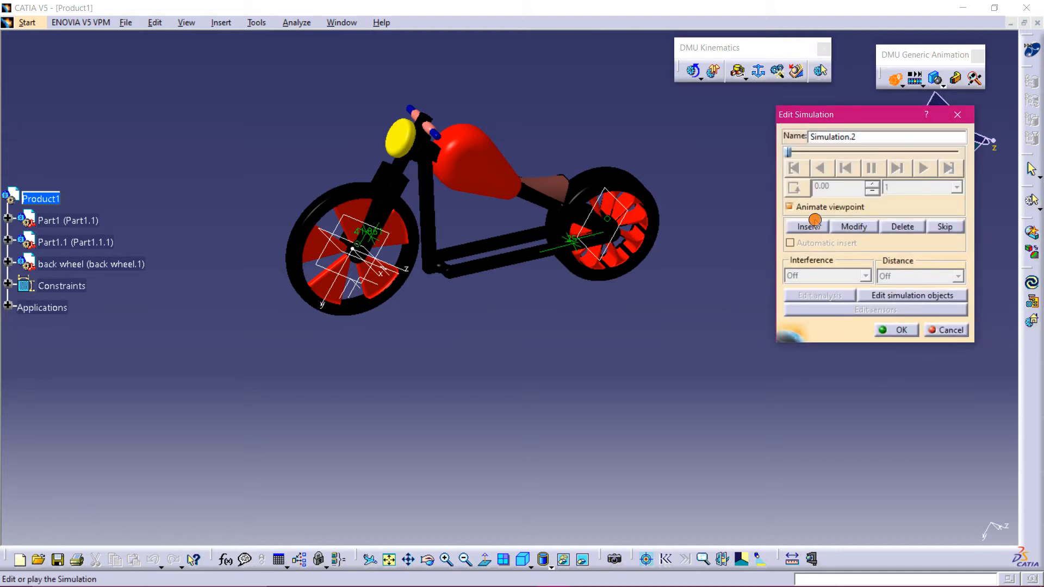
left_click(815, 227)
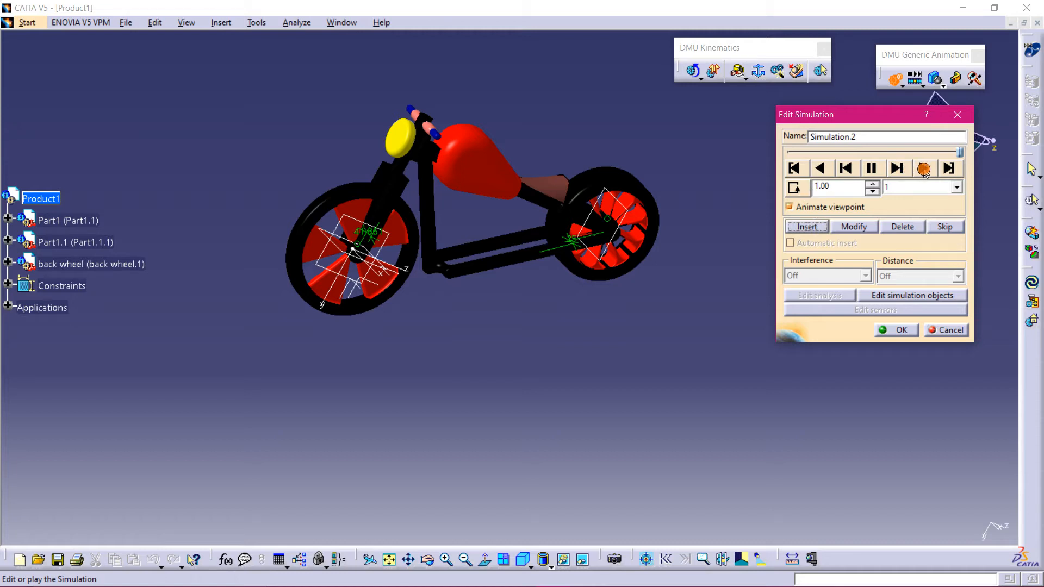
Set the simulation playback to loop with an interpolation step of 0.02, and accept the simulation.
left_click(792, 191)
left_click(900, 332)
left_click(921, 169)
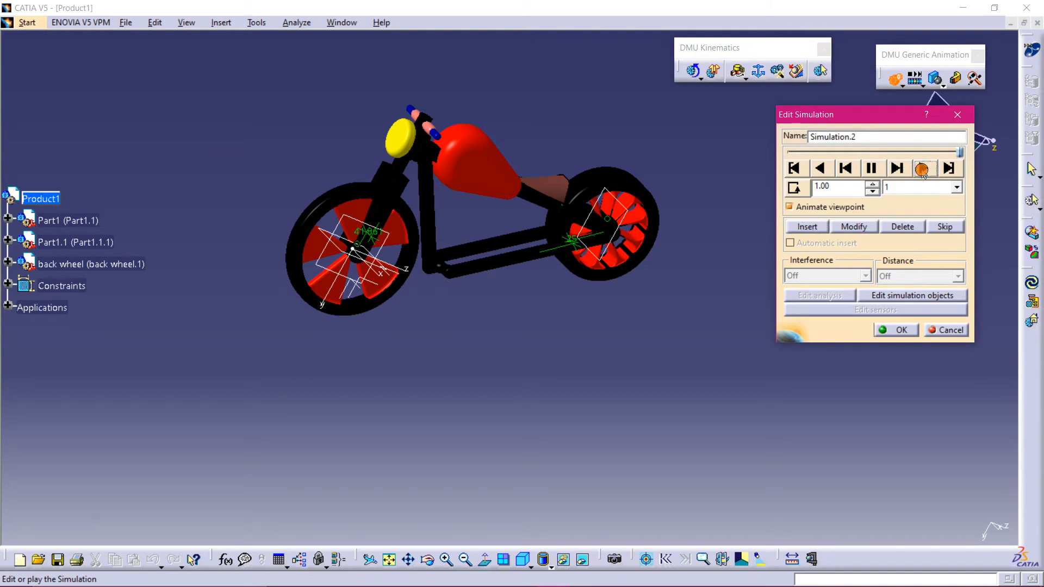
left_click(793, 189)
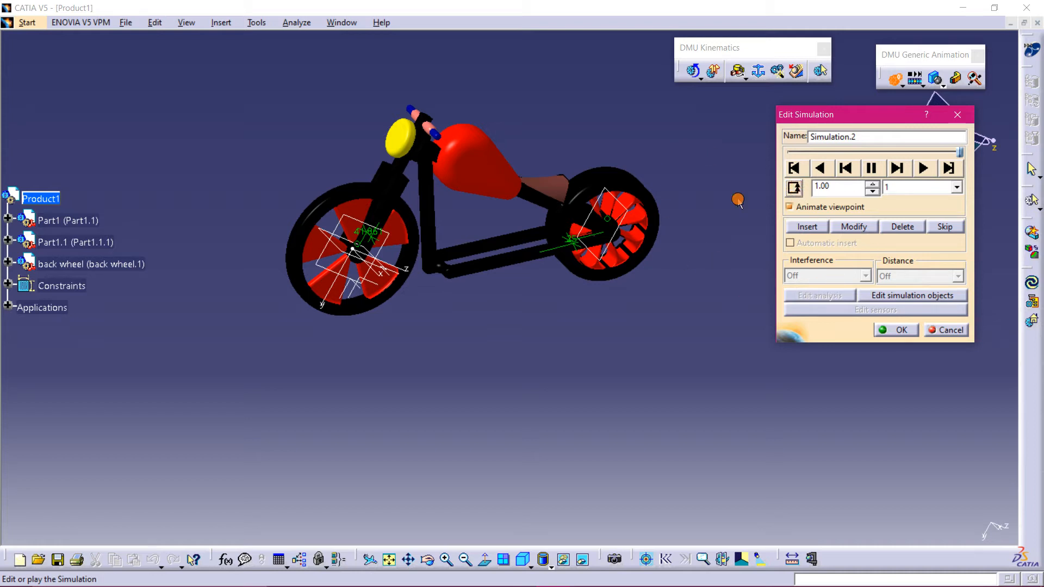
left_click(955, 188)
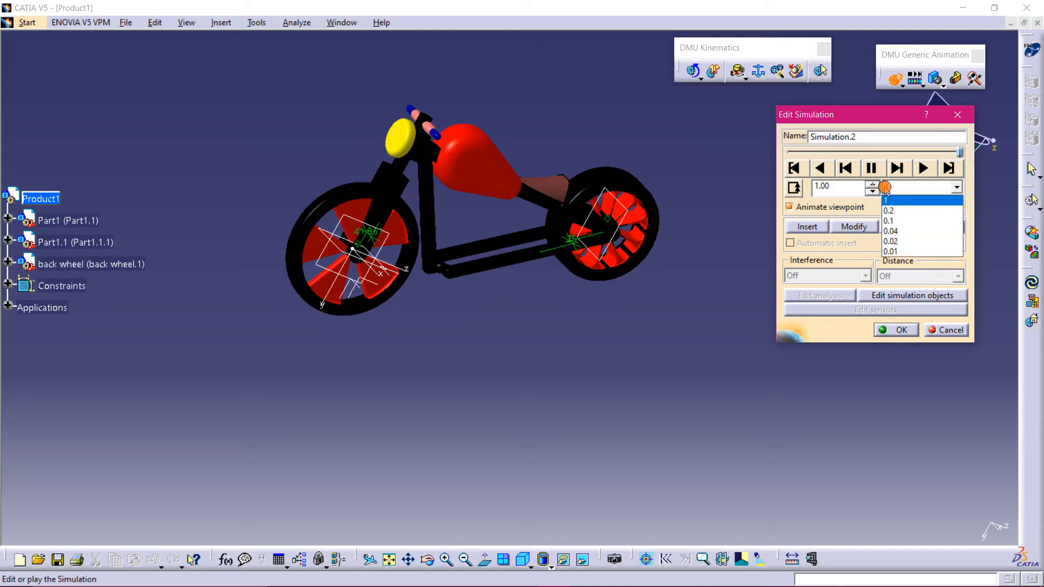
left_click(955, 189)
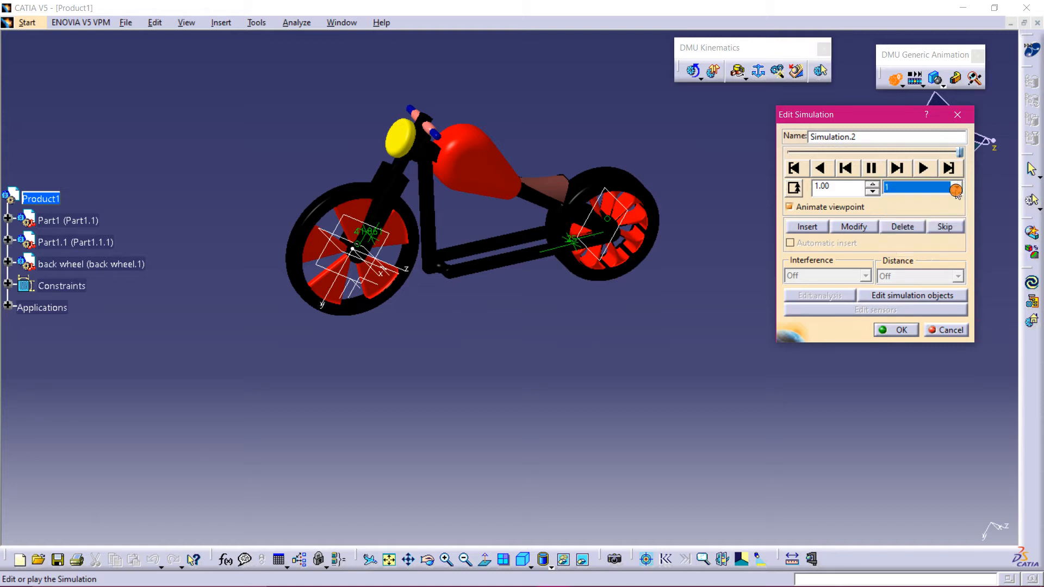
left_click(956, 189)
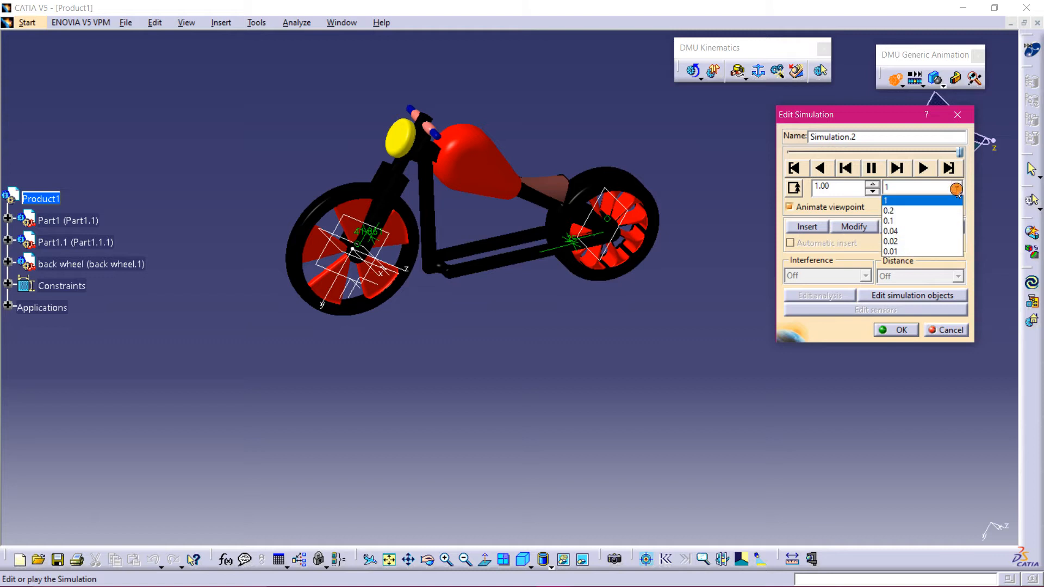
left_click(914, 242)
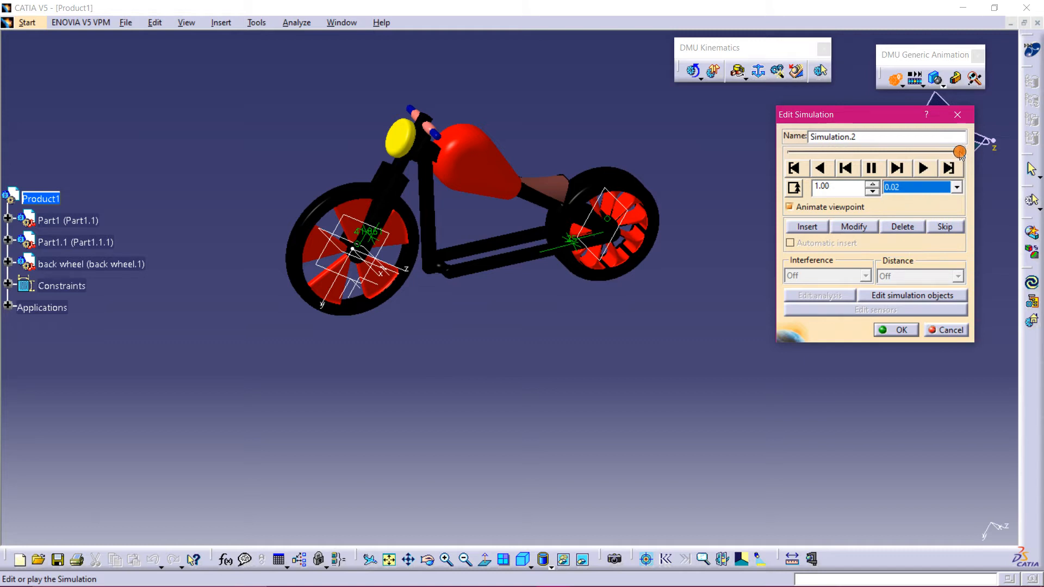
left_click_drag(960, 152, 920, 154)
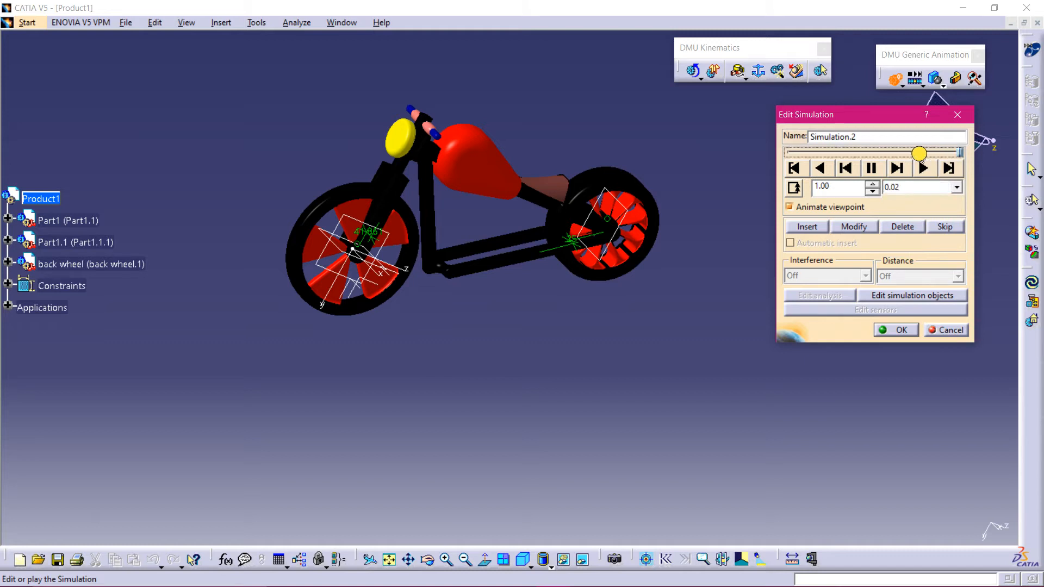
left_click(901, 329)
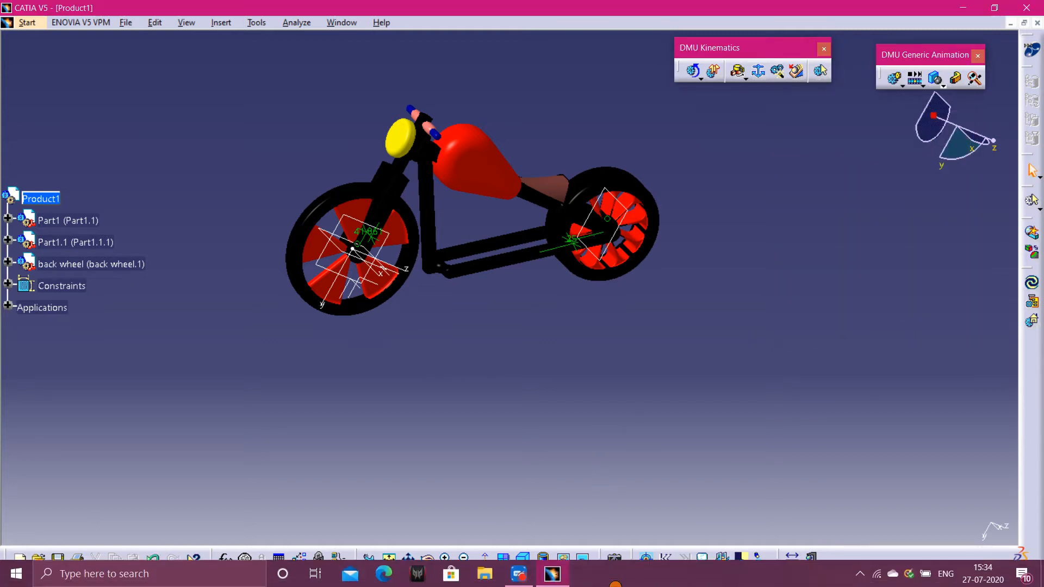
left_click(549, 572)
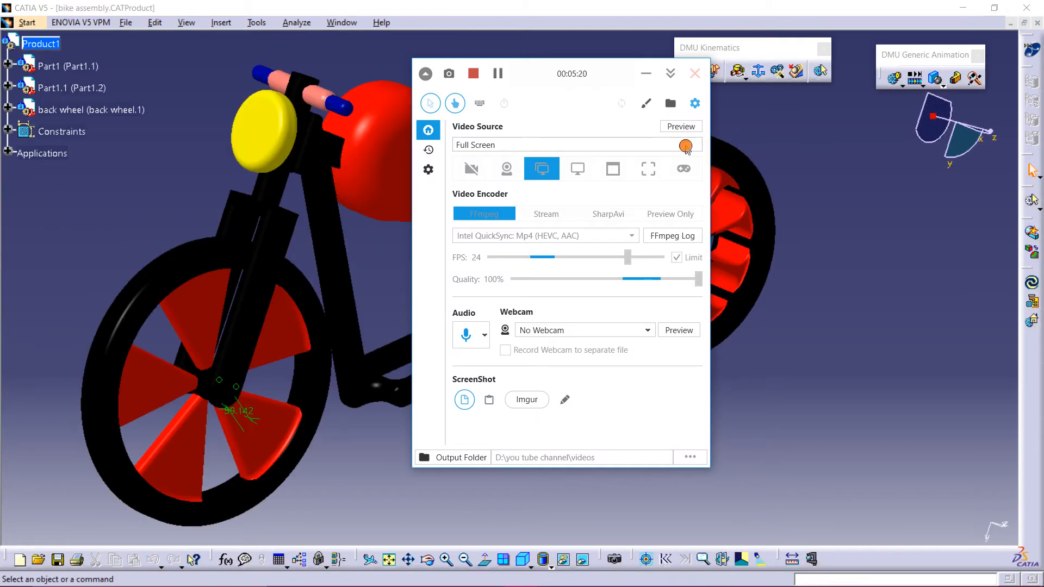
left_click(834, 221)
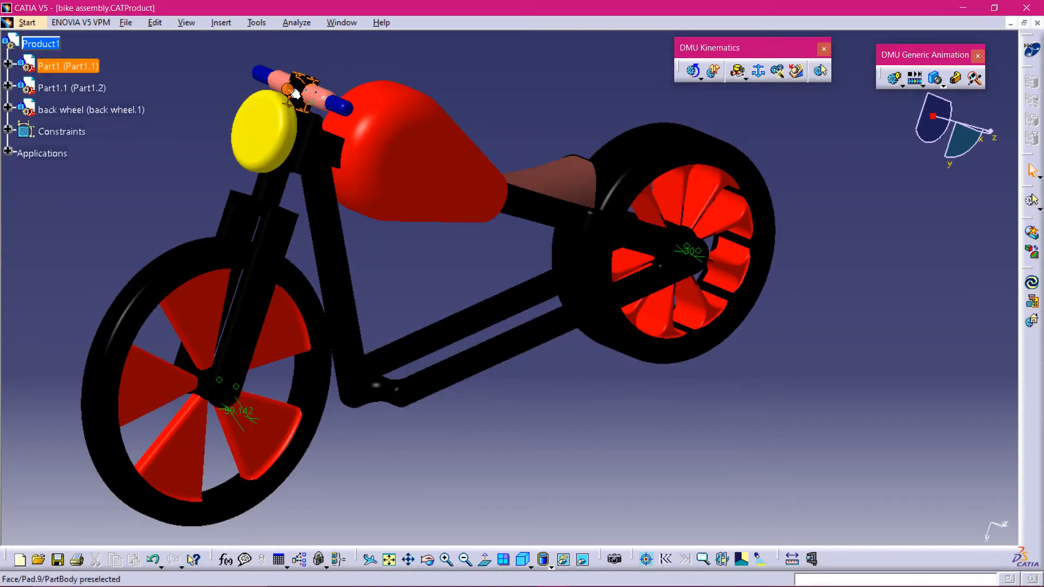
Create a new simulation in the bike assembly, using Mechanism.1 as its simulation object.
left_click(211, 25)
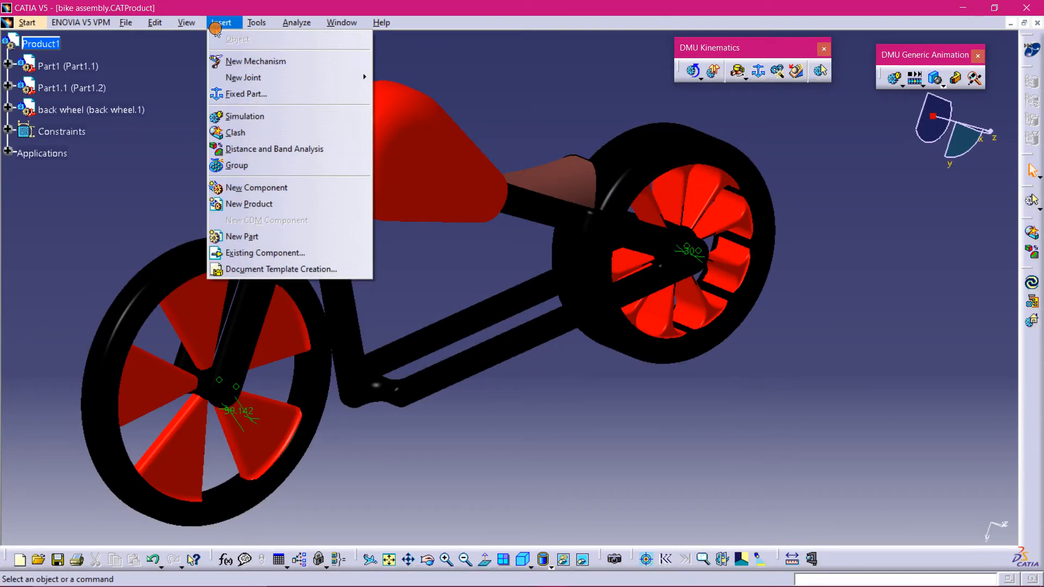
left_click(258, 113)
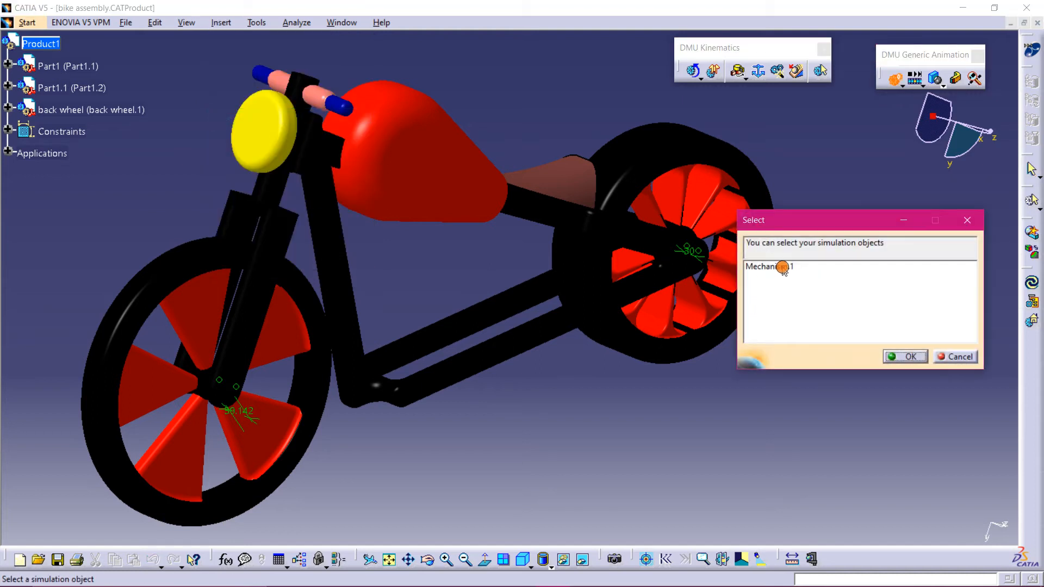
left_click(782, 267)
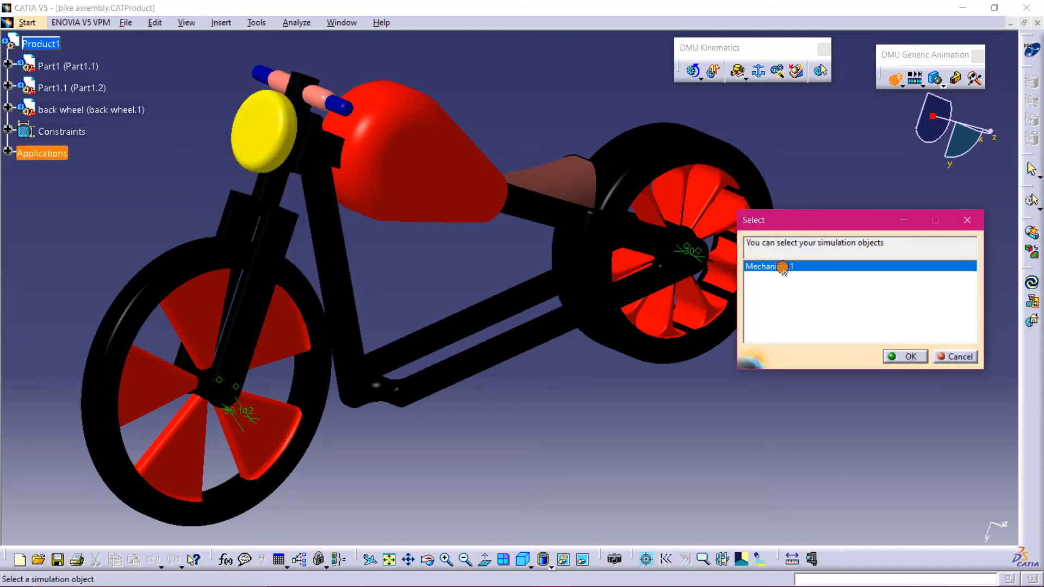
left_click(906, 356)
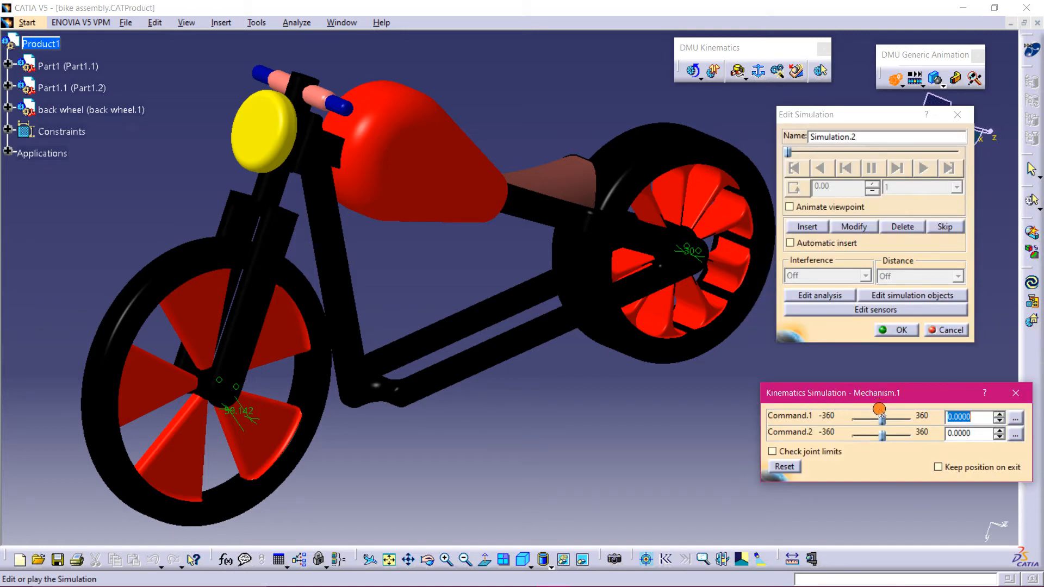
Set Command.1 and Command.2 of Mechanism.1 to -360 and insert that position as a shot in the simulation.
left_click_drag(881, 425, 848, 439)
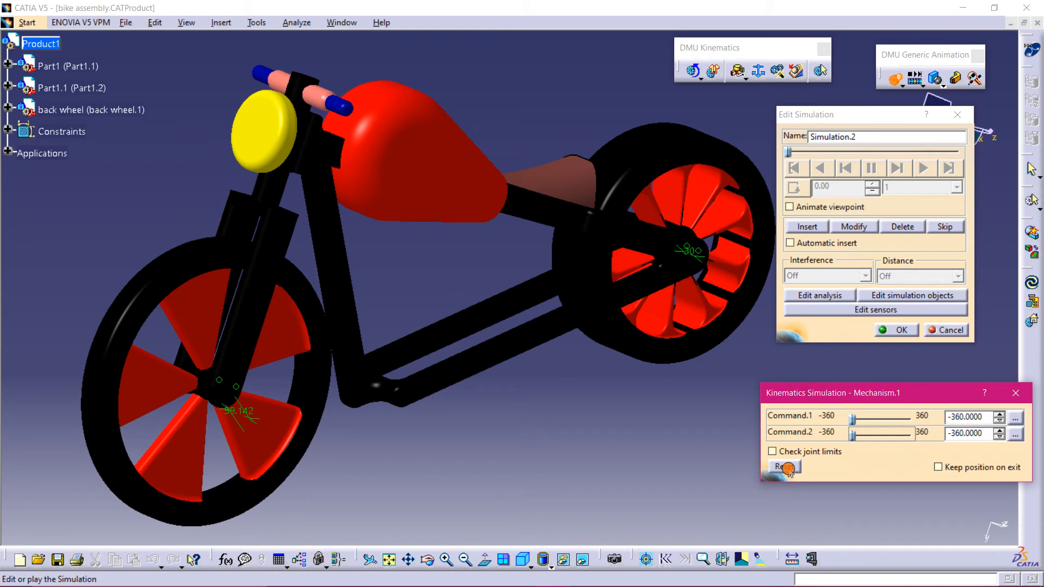
left_click(818, 228)
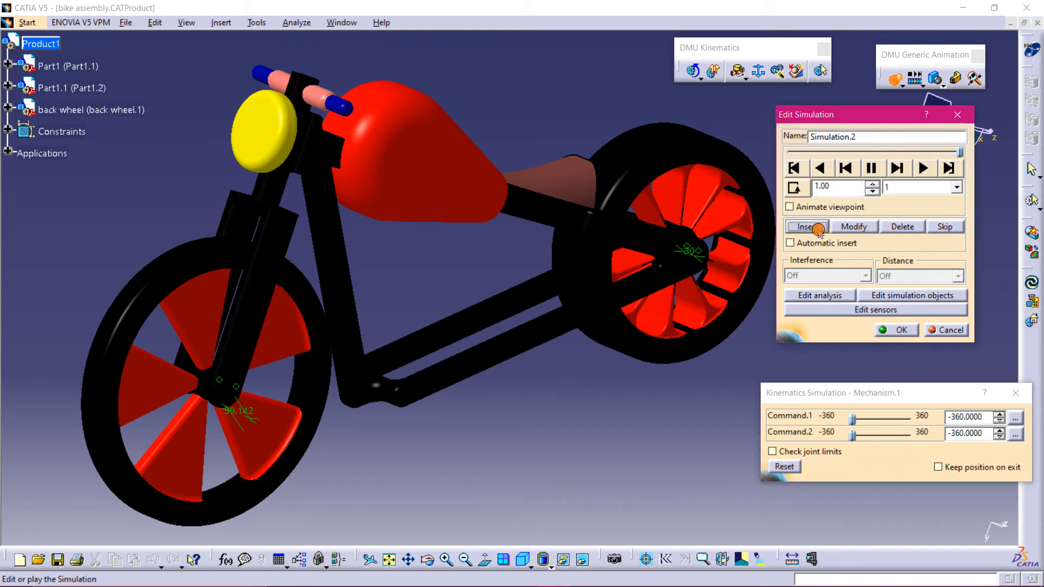
Set the simulation playback to loop with an interpolation step of 0.02, and play the turning wheels.
left_click_drag(865, 397, 856, 461)
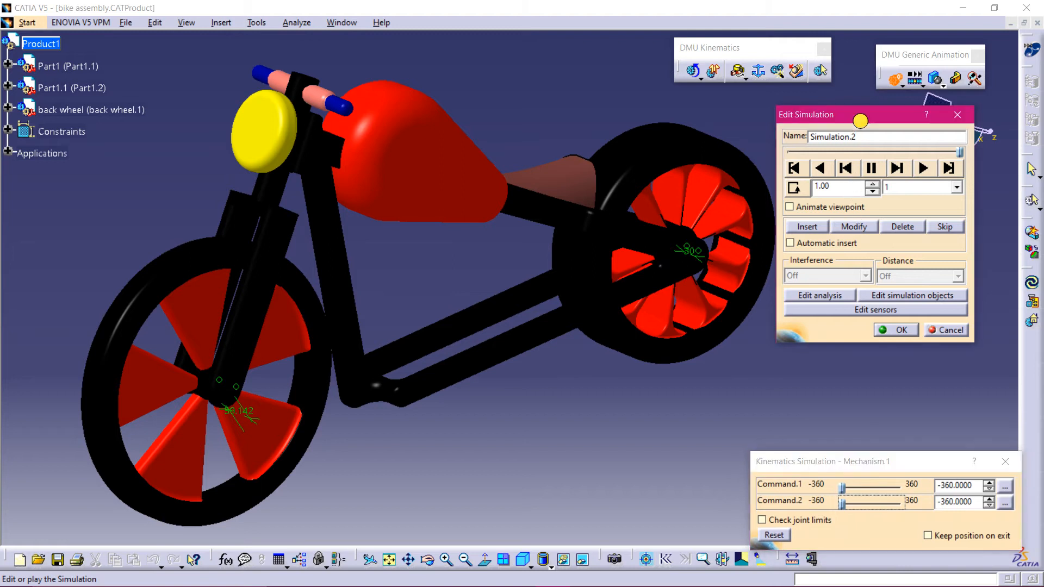
left_click_drag(862, 114, 893, 208)
left_click(826, 278)
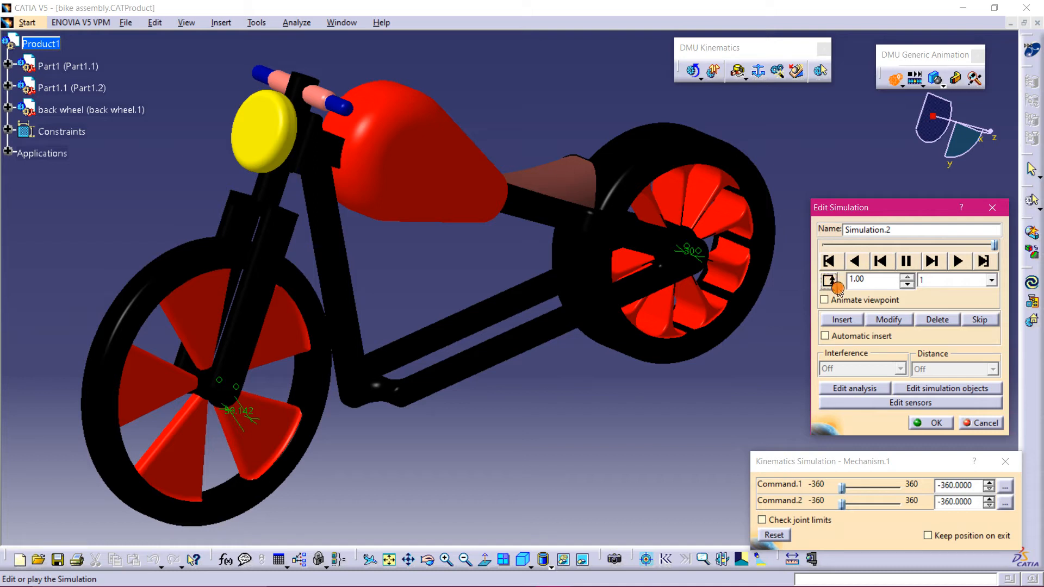
left_click(979, 281)
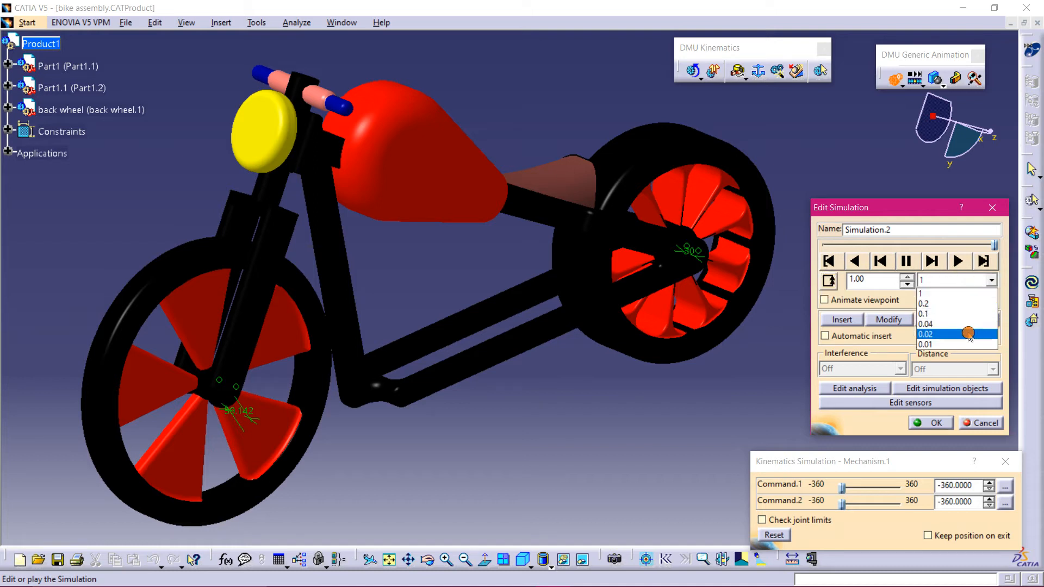
left_click(964, 334)
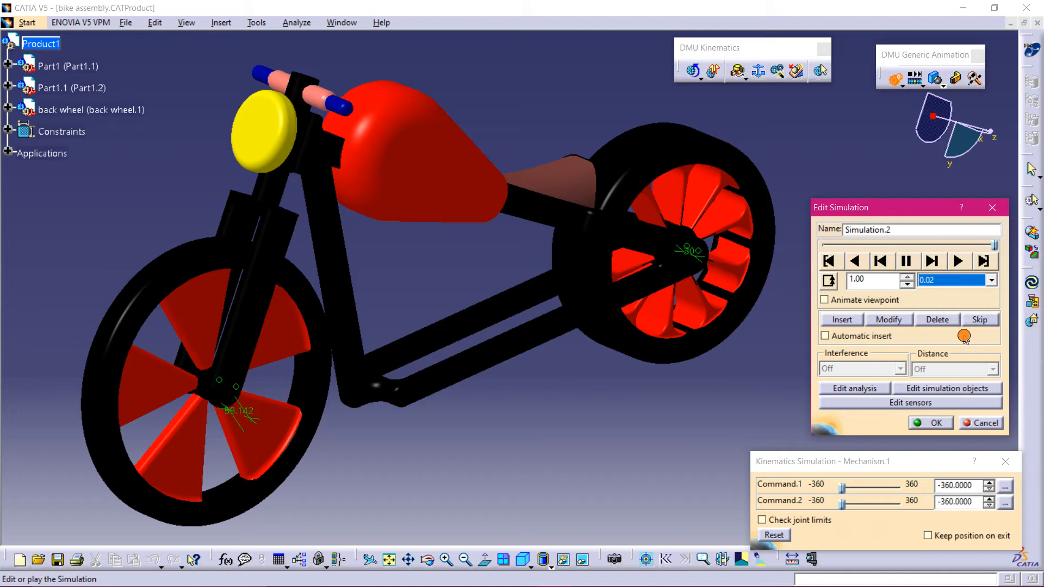
left_click(959, 264)
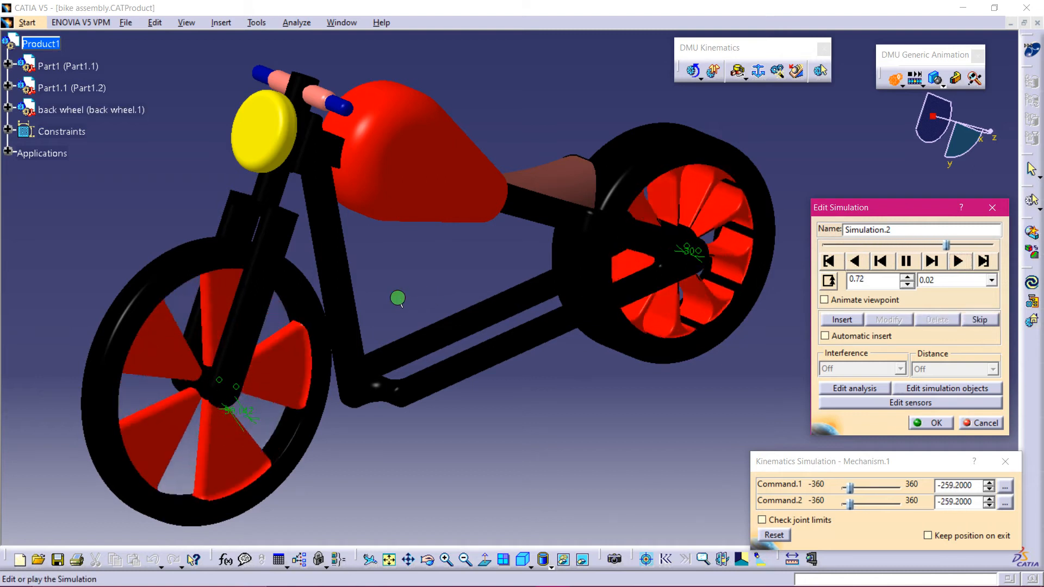
Watch the looping wheel rotation from different angles and distances, and pause the playback.
middle_click_drag(400, 301, 433, 303)
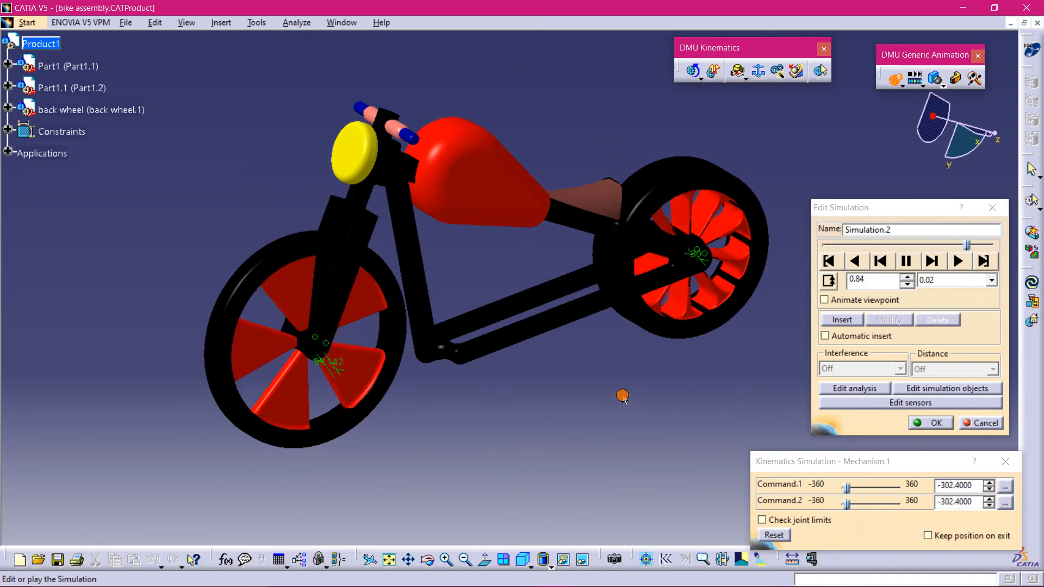
middle_click_drag(622, 396, 473, 435)
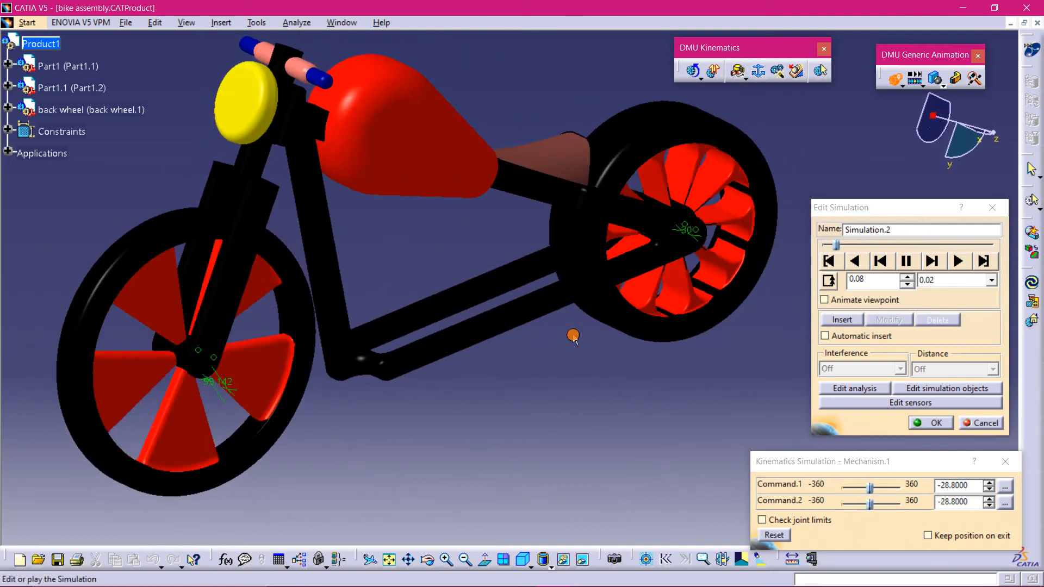
left_click(832, 325)
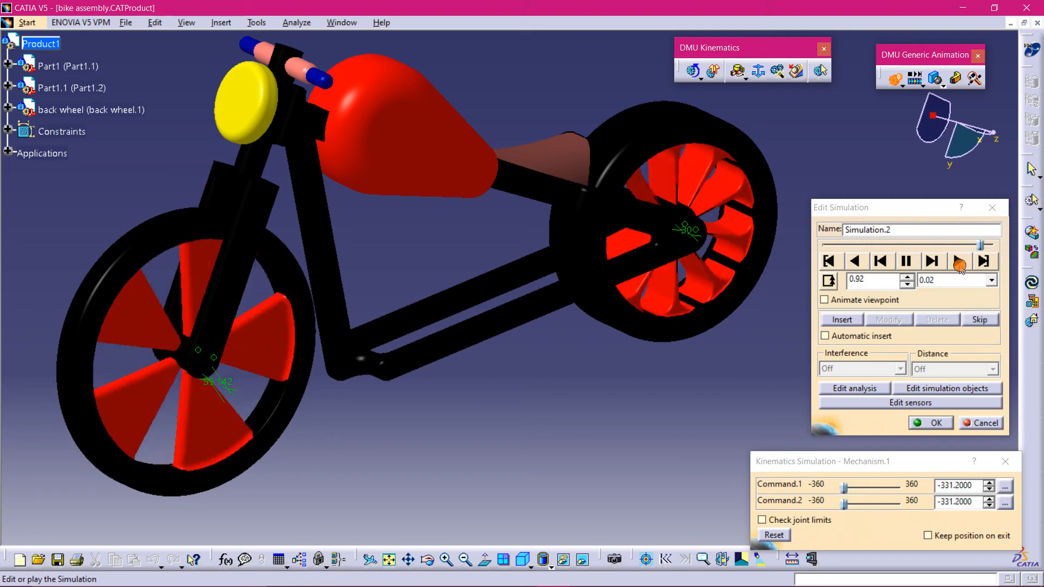
middle_click_drag(609, 302, 582, 369)
left_click(965, 246)
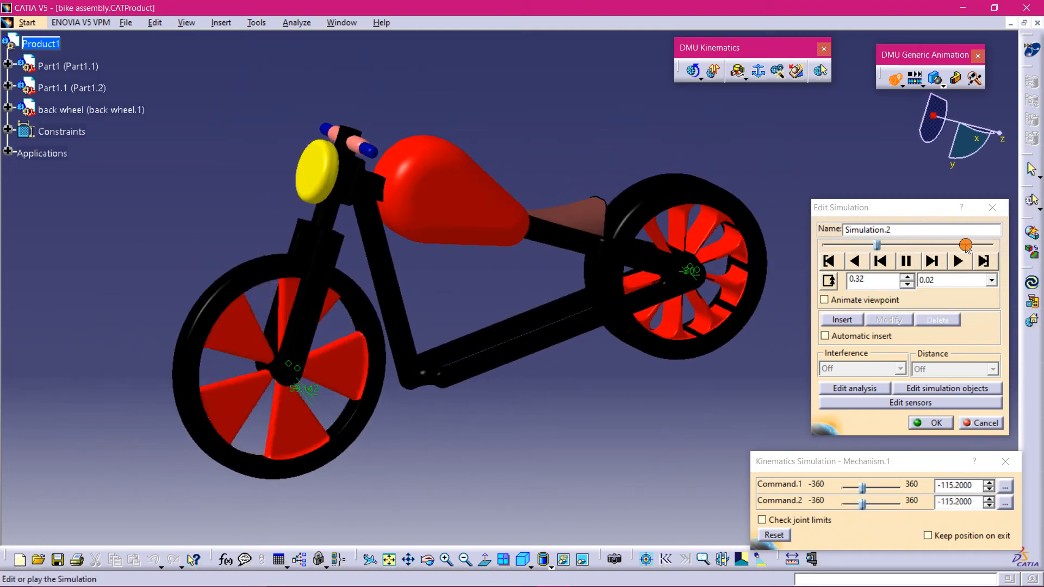
left_click(925, 262)
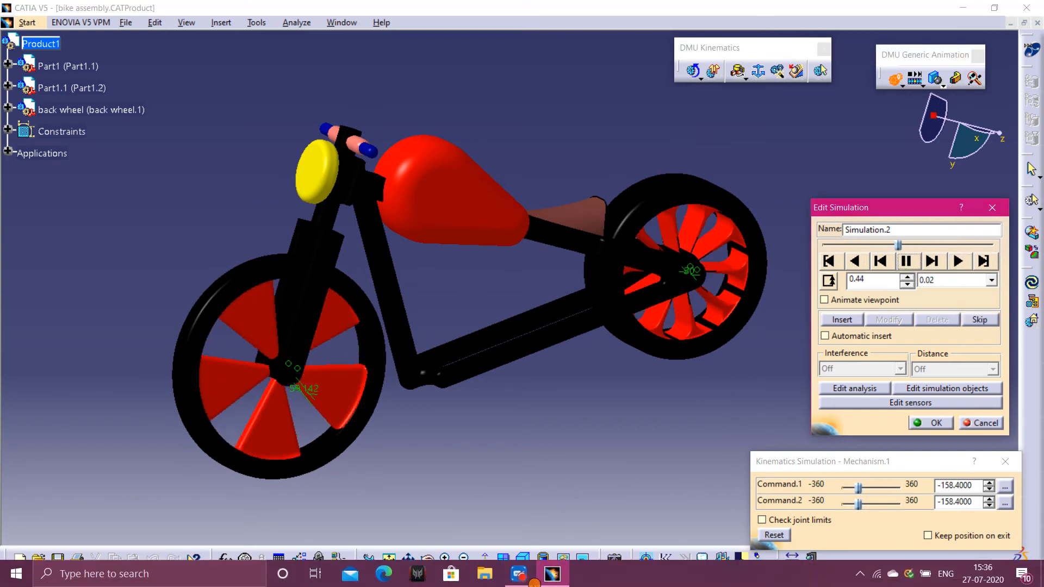
left_click(534, 580)
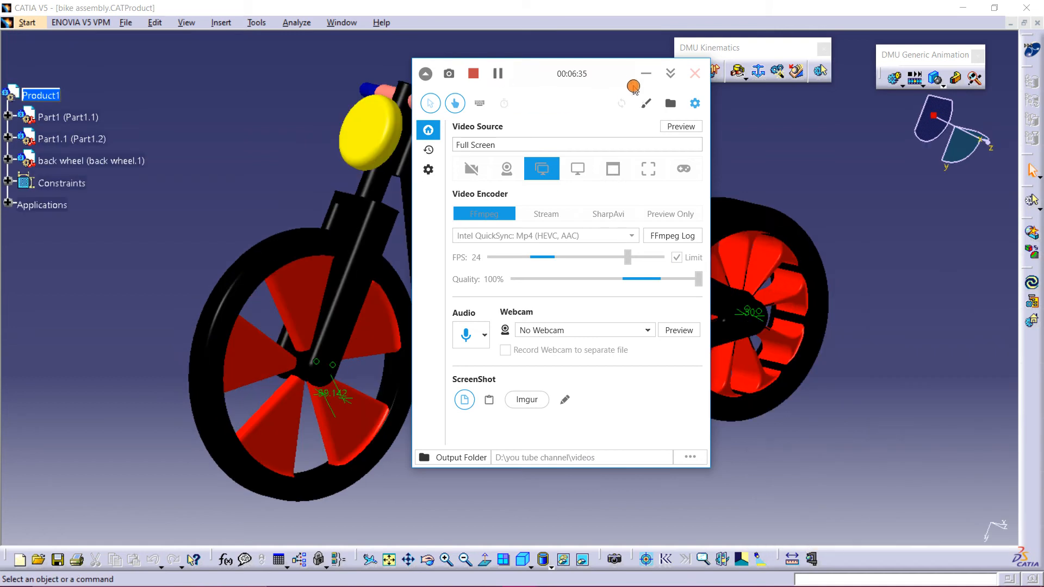
left_click(876, 166)
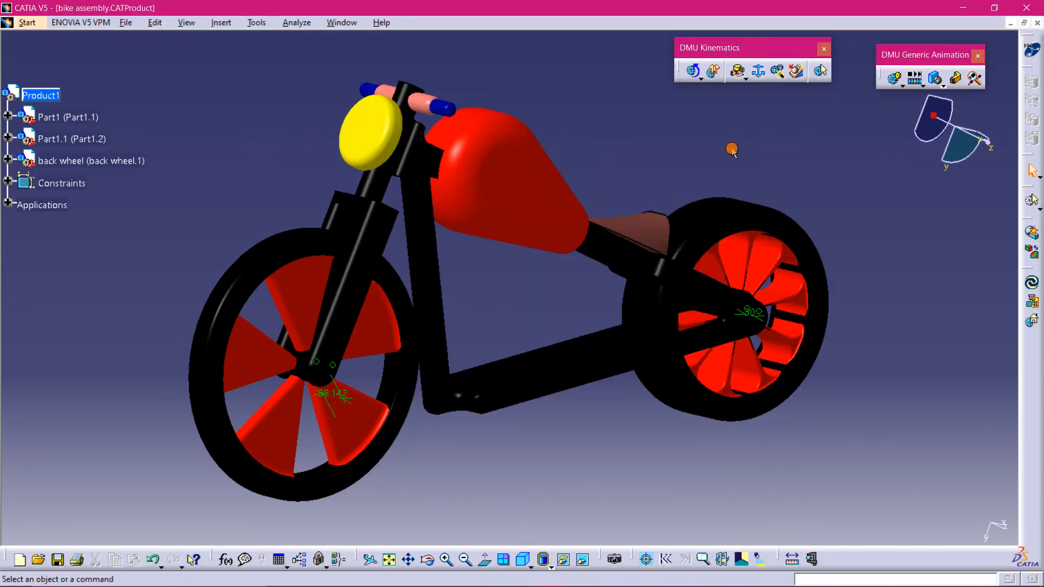
middle_click_drag(694, 133, 620, 207)
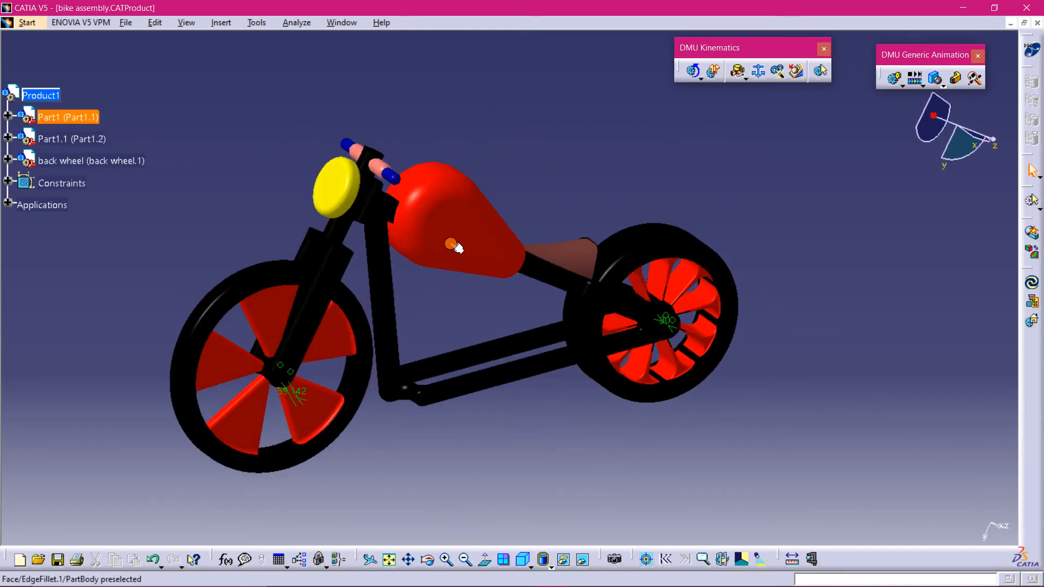
mouse_move(528, 191)
middle_mouse_down()
mouse_move(561, 156)
mouse_move(593, 150)
mouse_move(596, 191)
mouse_move(584, 170)
mouse_move(546, 163)
mouse_move(569, 162)
mouse_move(605, 209)
middle_mouse_up()
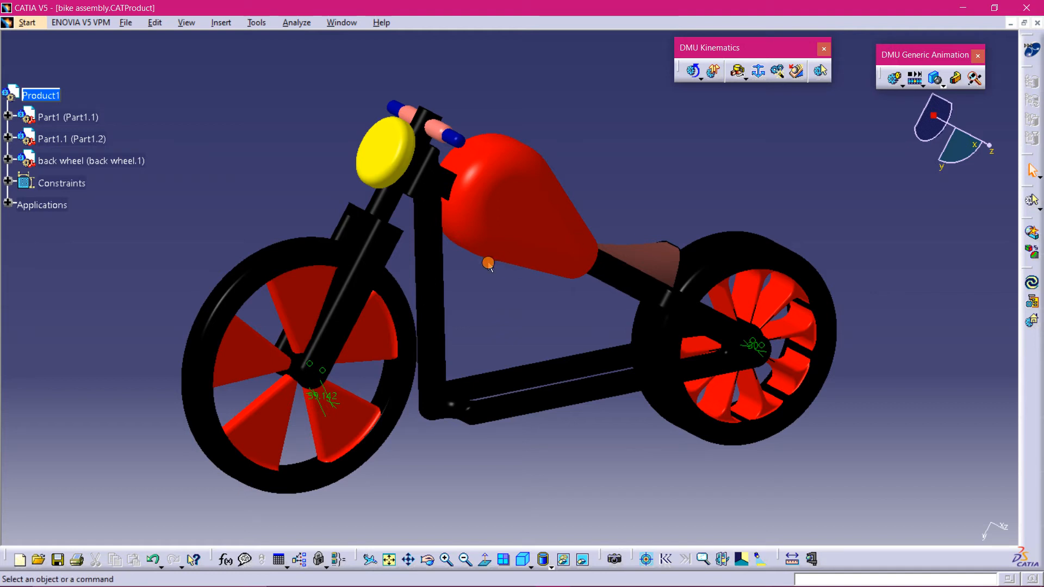
Open the photo Render tools for the motorcycle assembly and move them clear of the lower corner of the view.
middle_click_drag(500, 304, 467, 296)
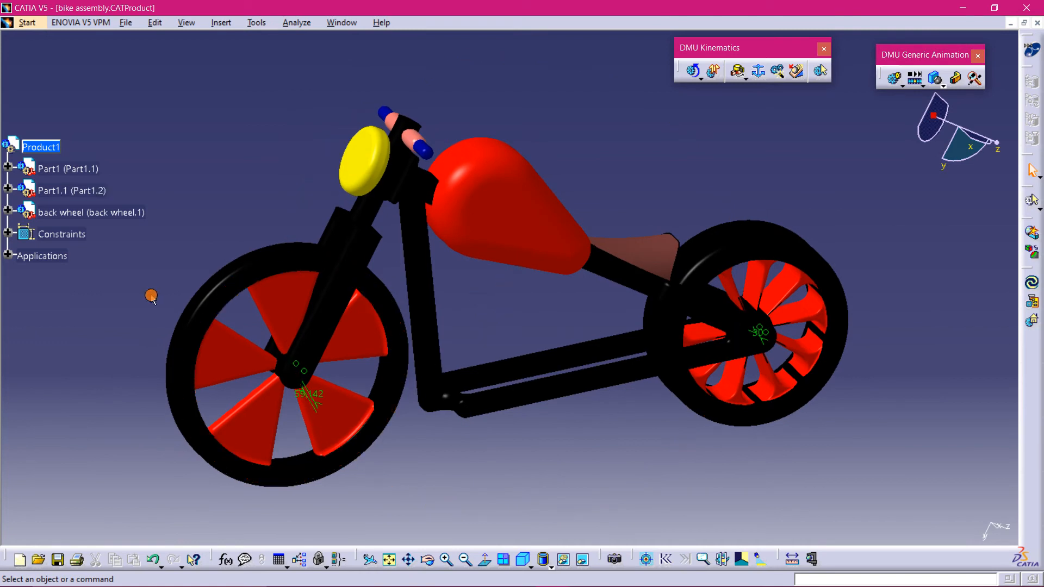
middle_click_drag(544, 392, 548, 337)
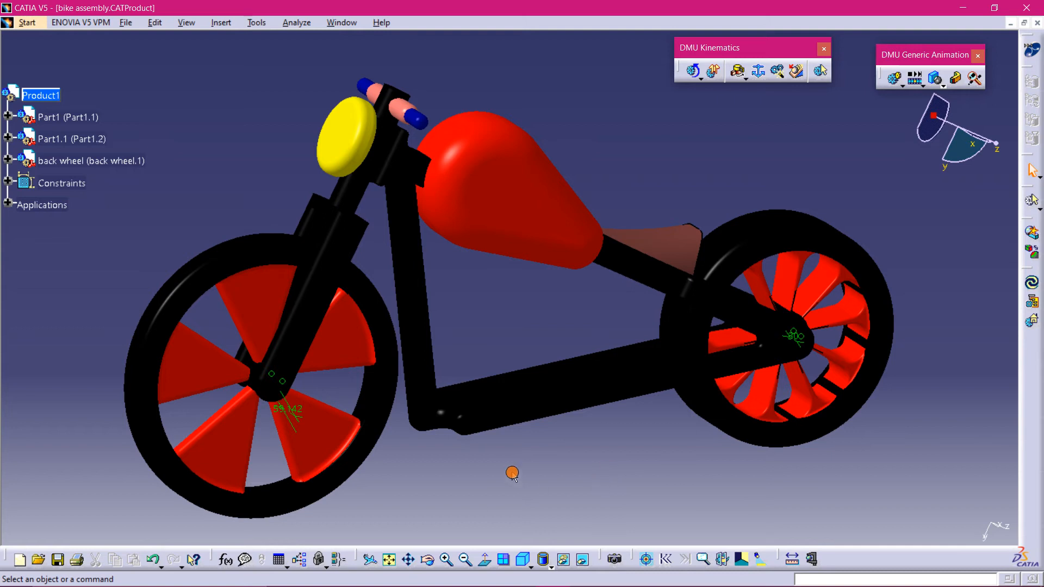
left_click(612, 560)
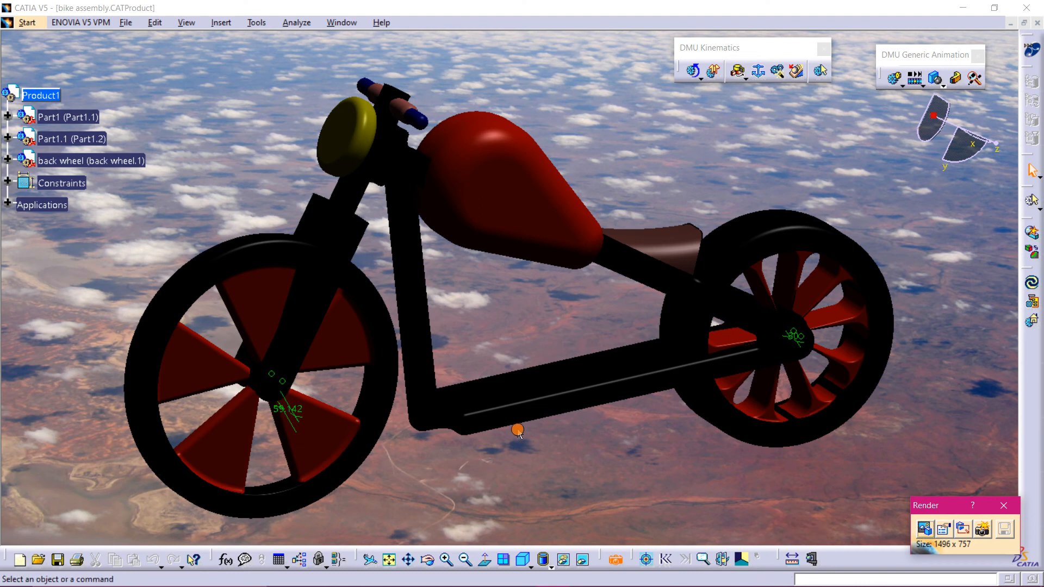
middle_click_drag(517, 431, 537, 409)
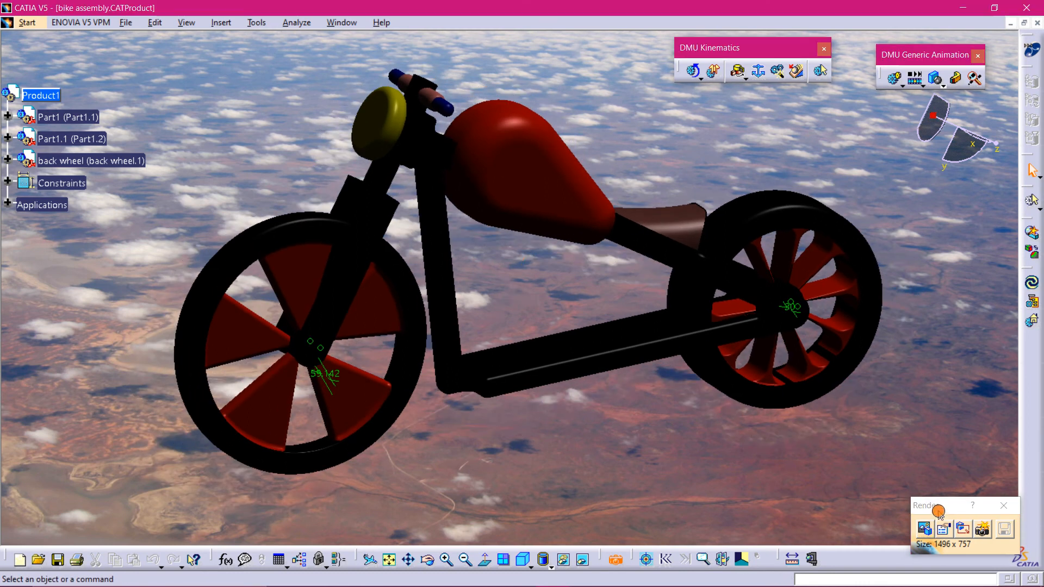
left_click_drag(938, 512, 913, 434)
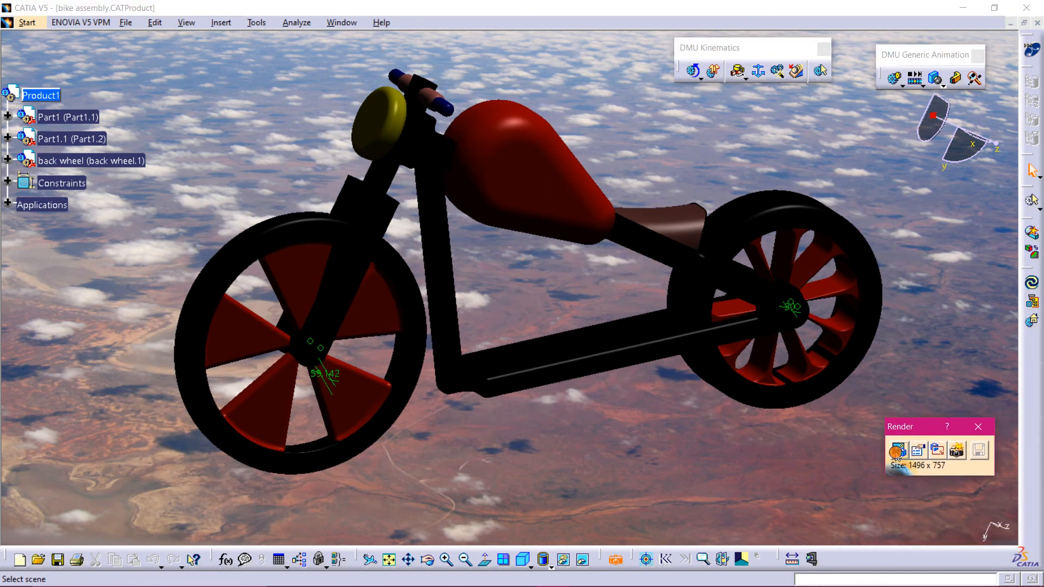
Change the render background to the predefined scene Seafront 5.
left_click(896, 452)
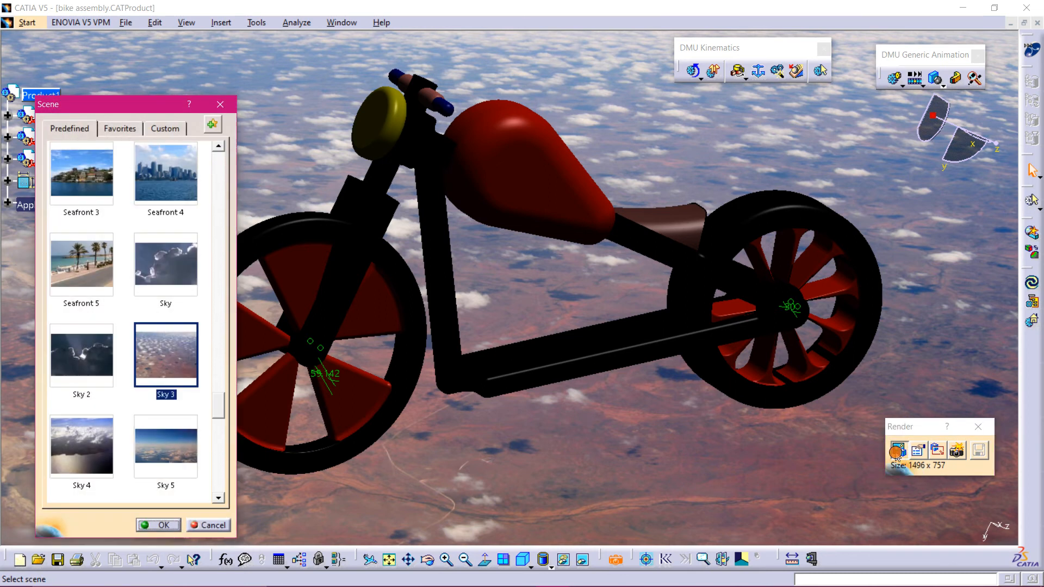
scroll(95, 203, "down", 1)
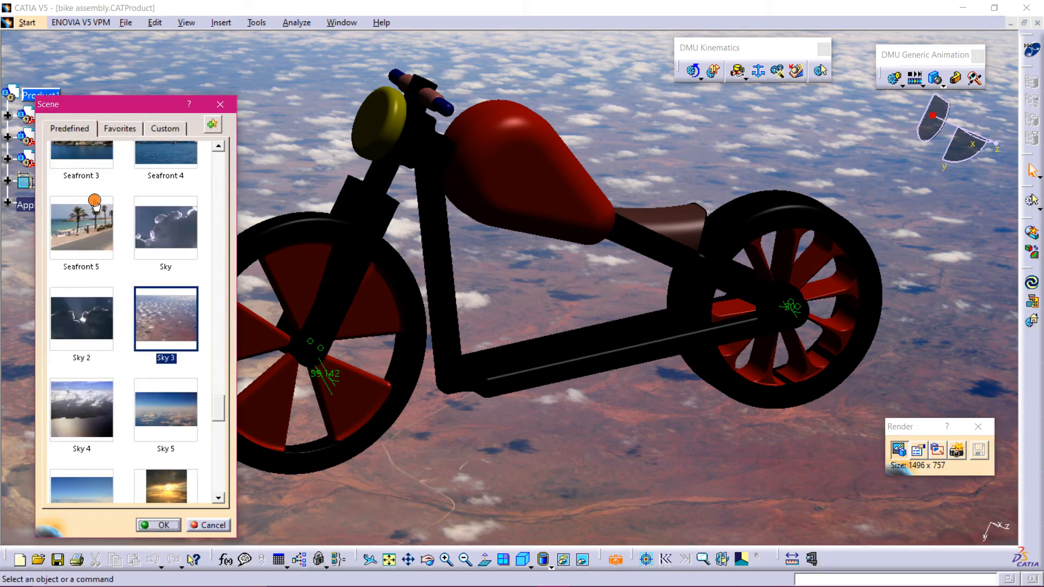
left_click(90, 238)
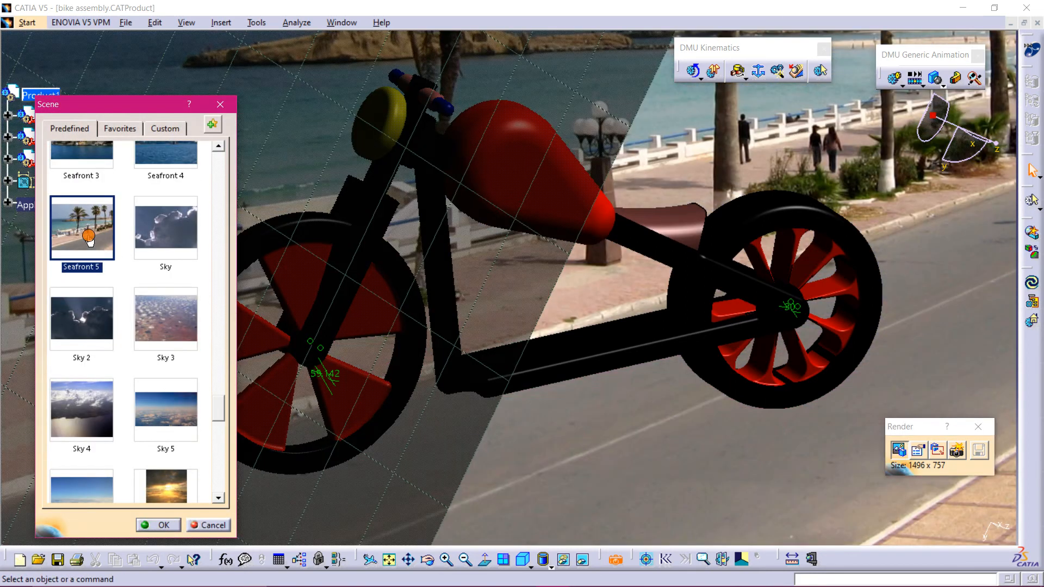
scroll(122, 292, "down", 1)
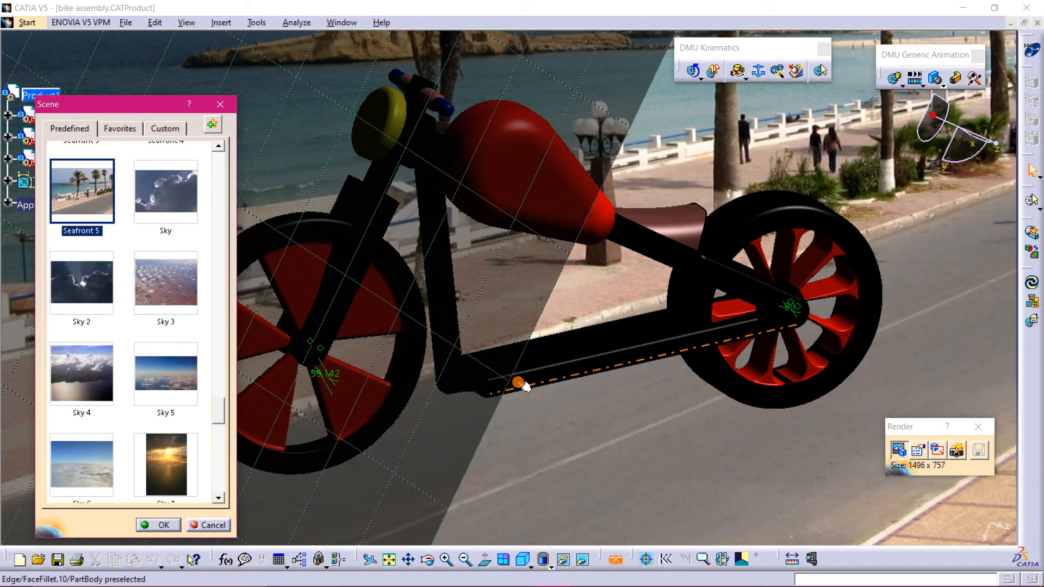
left_click(158, 522)
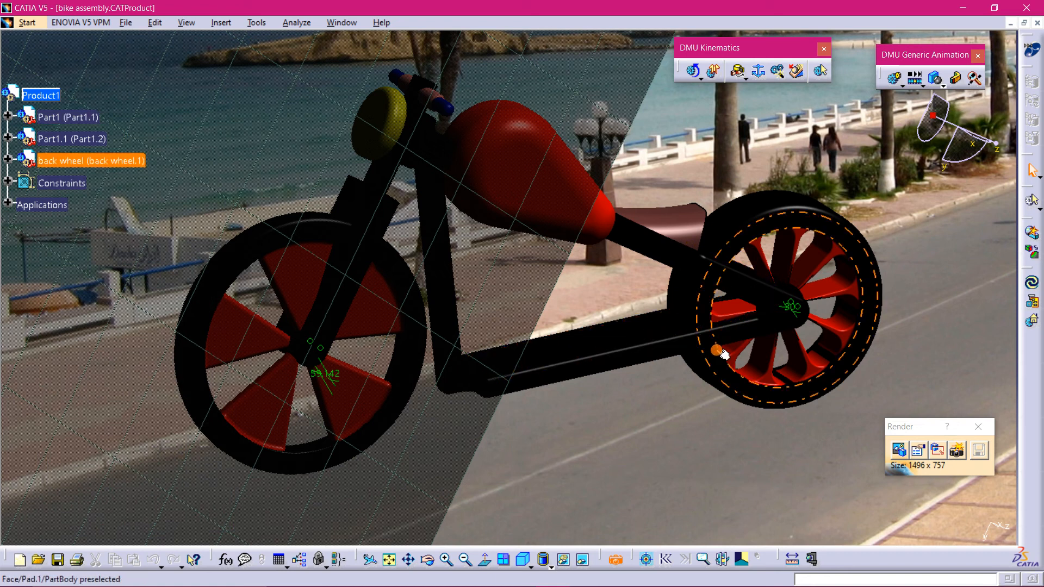
Try to render the motorcycle placed small on the road of the seafront scene, and stop the computation.
middle_click_drag(722, 350, 683, 424)
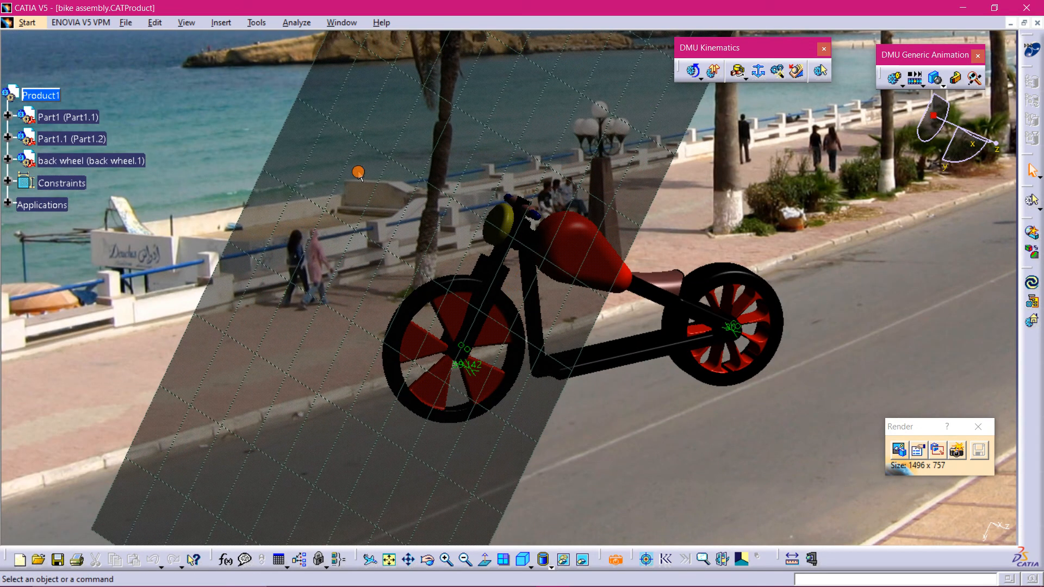
middle_click_drag(511, 234, 649, 315)
left_click(660, 272)
left_click(633, 366)
middle_click_drag(577, 367, 759, 335)
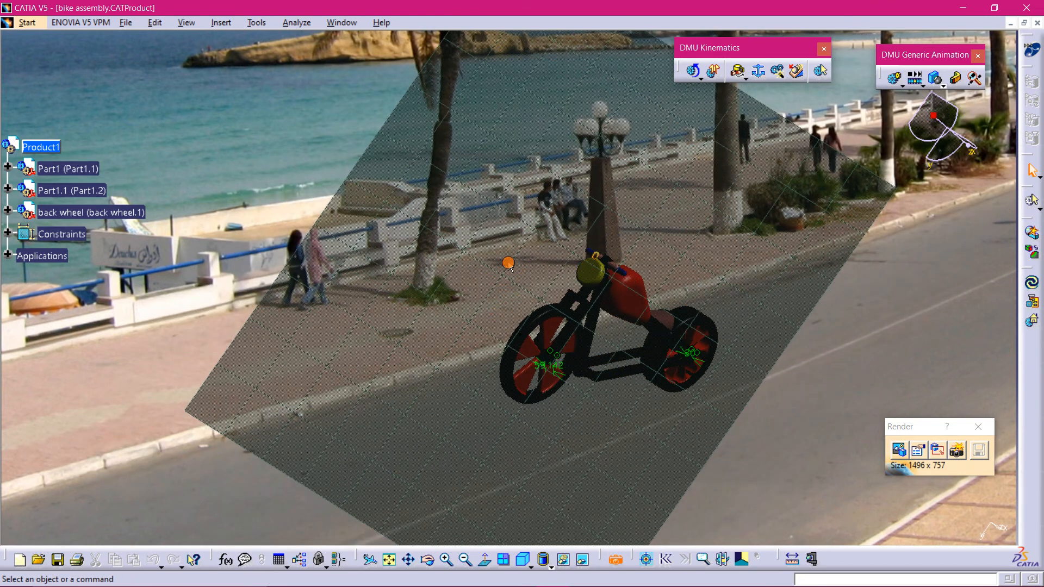
middle_click_drag(684, 361, 712, 379)
left_click(945, 456)
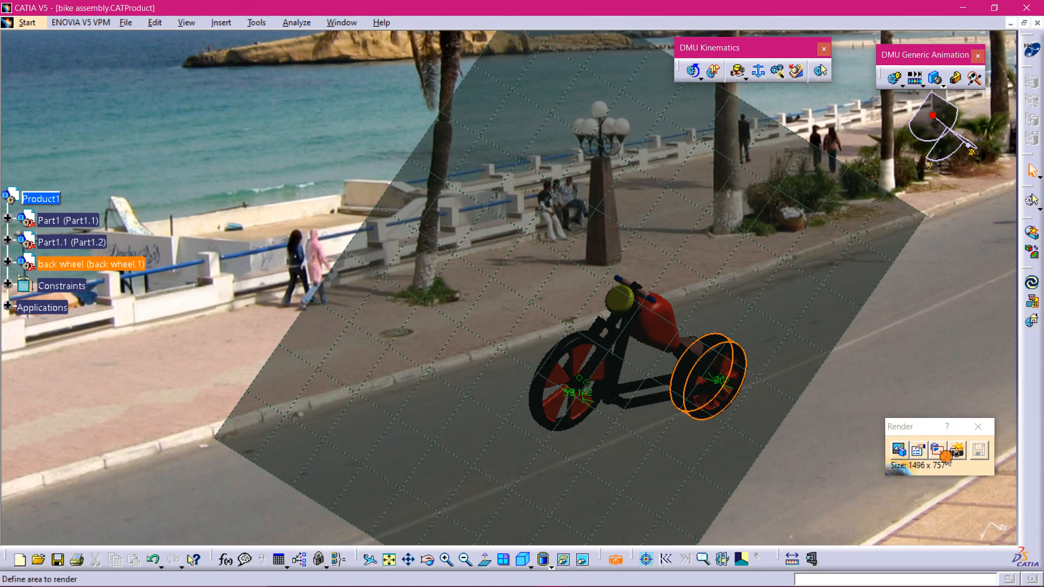
left_click(957, 451)
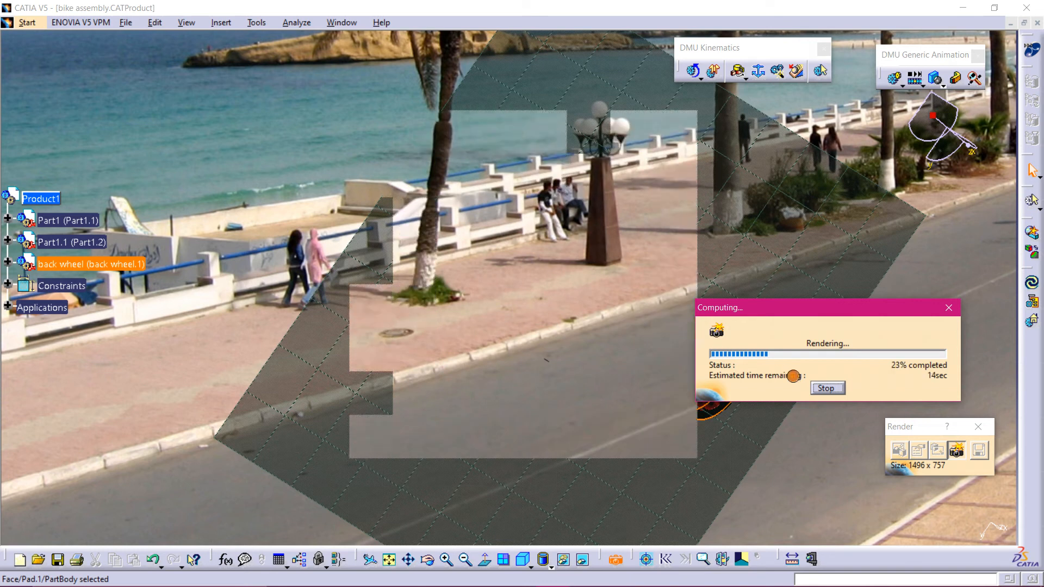
left_click(821, 386)
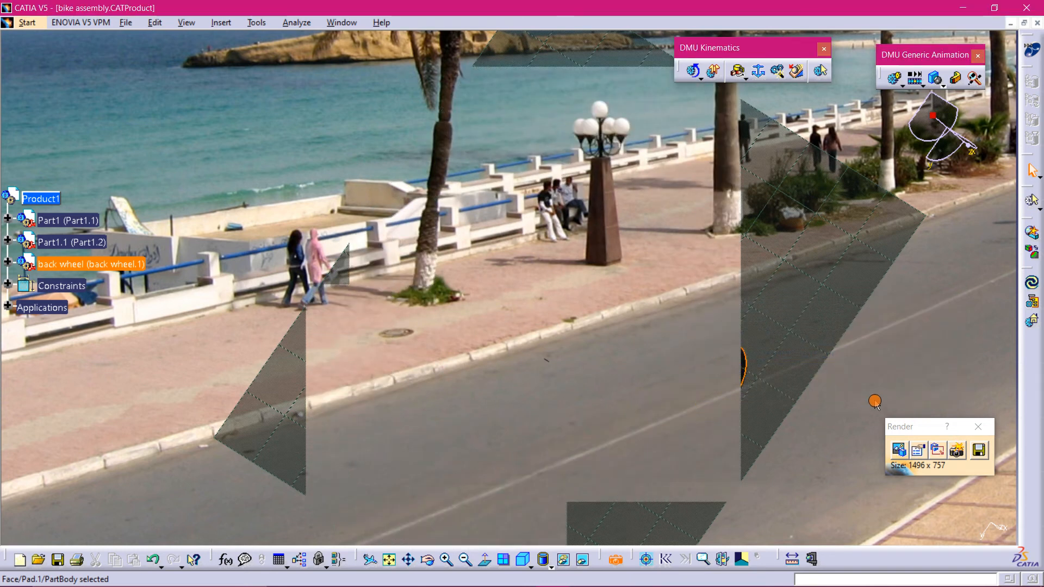
left_click(874, 401)
Turn the motorcycle around and place it larger on the road of the seafront scene, clear of the ground grid.
middle_click_drag(783, 354, 688, 284)
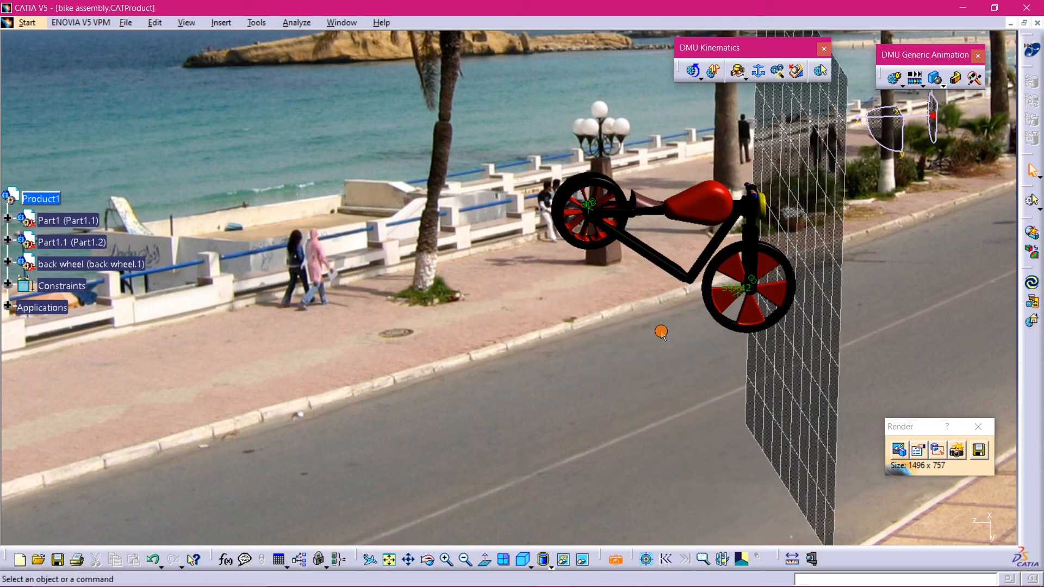
mouse_move(661, 332)
middle_mouse_down()
mouse_move(780, 368)
mouse_move(775, 328)
mouse_move(758, 375)
mouse_move(612, 389)
mouse_move(667, 377)
mouse_move(659, 408)
mouse_move(690, 435)
mouse_move(690, 397)
mouse_move(642, 392)
mouse_move(676, 400)
mouse_move(674, 375)
mouse_move(654, 391)
middle_mouse_up()
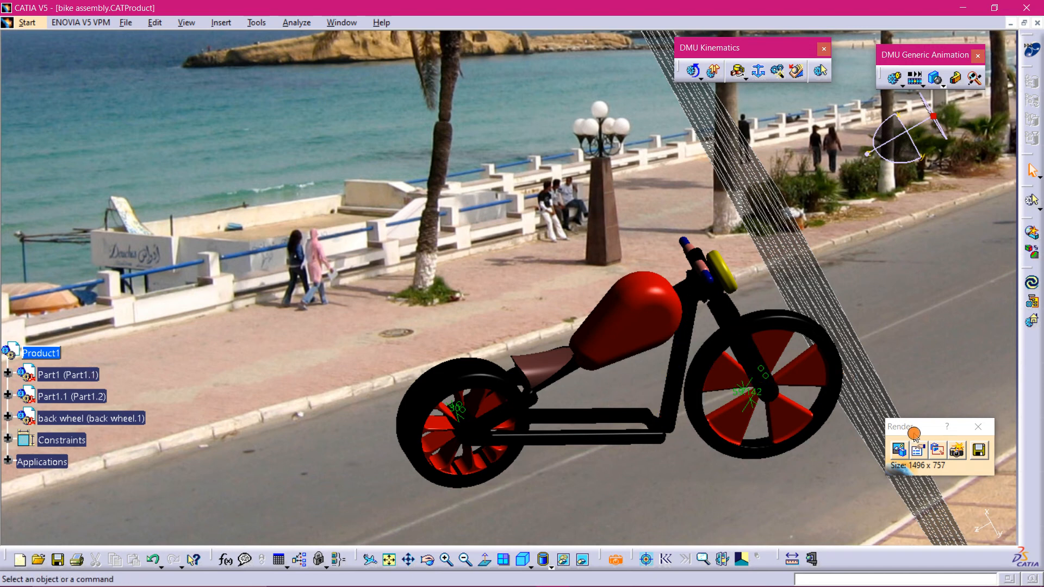
left_click(959, 457)
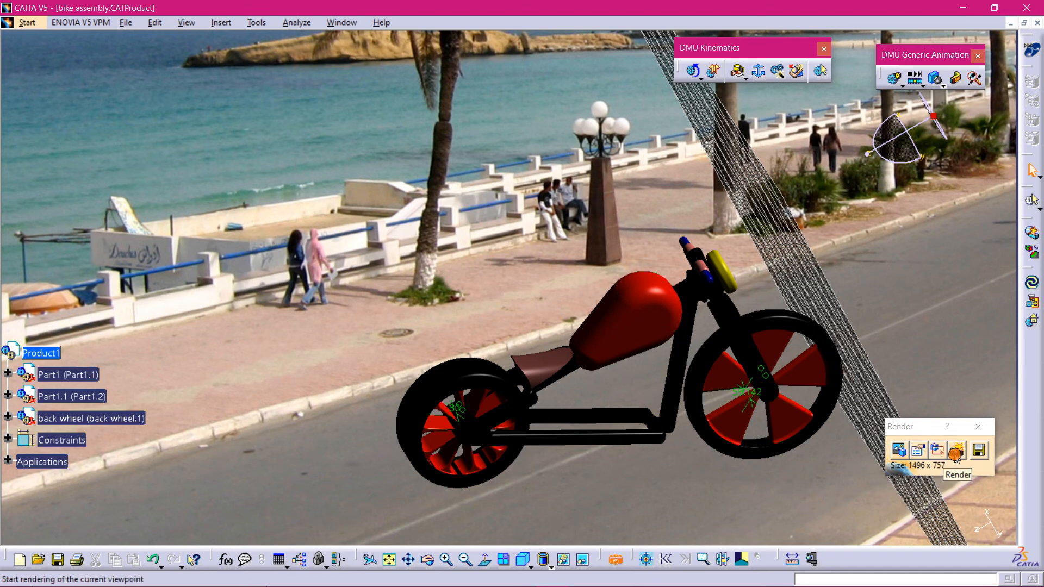
Review the quality and resolution choices in the rendering options and close them without changes.
left_click(919, 452)
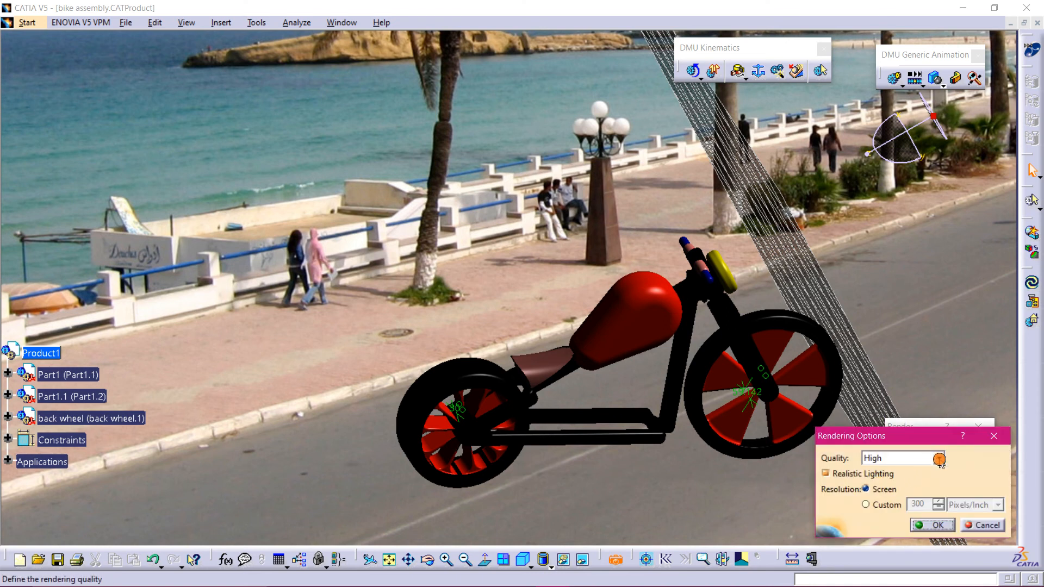
left_click(939, 460)
left_click(924, 486)
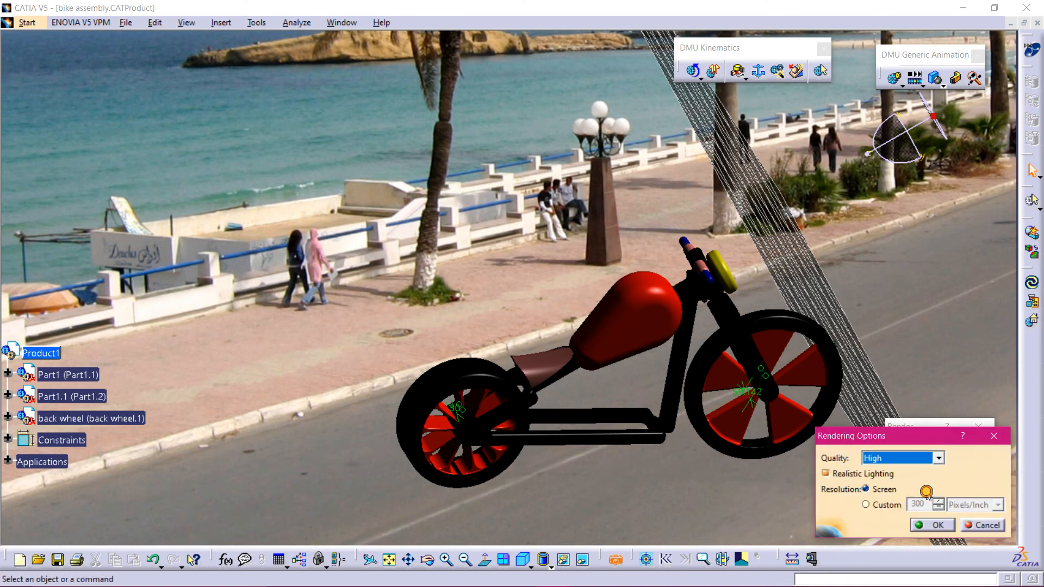
left_click(887, 507)
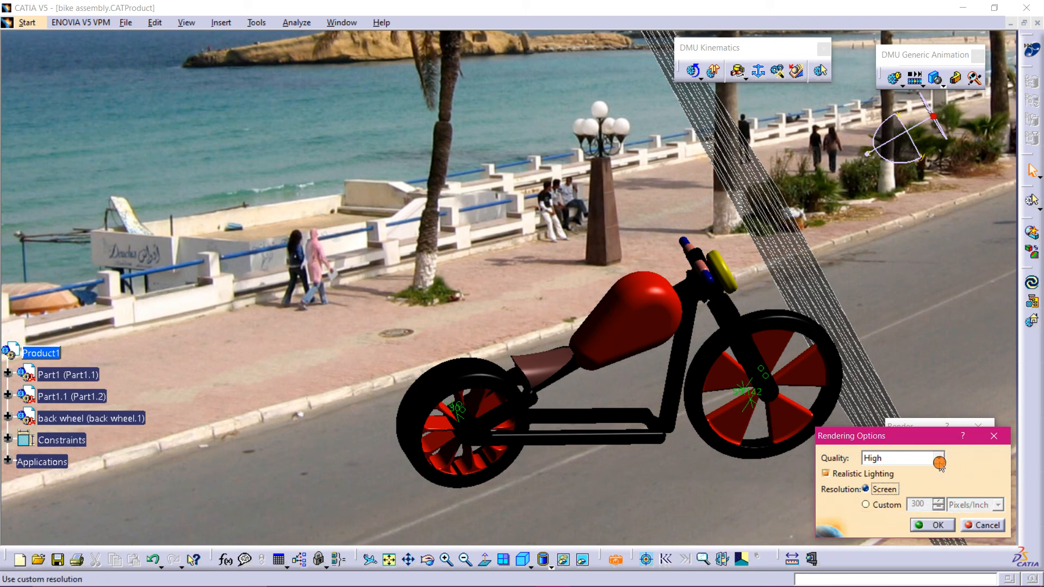
left_click(967, 522)
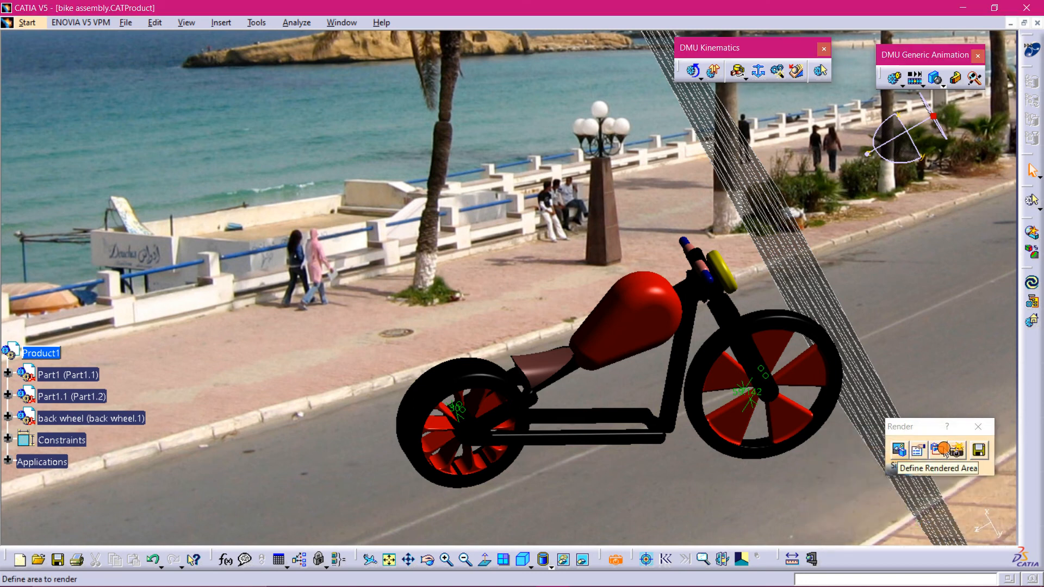
Render the motorcycle in the seafront scene and move the Render tools off the road's lower edge.
left_click(944, 450)
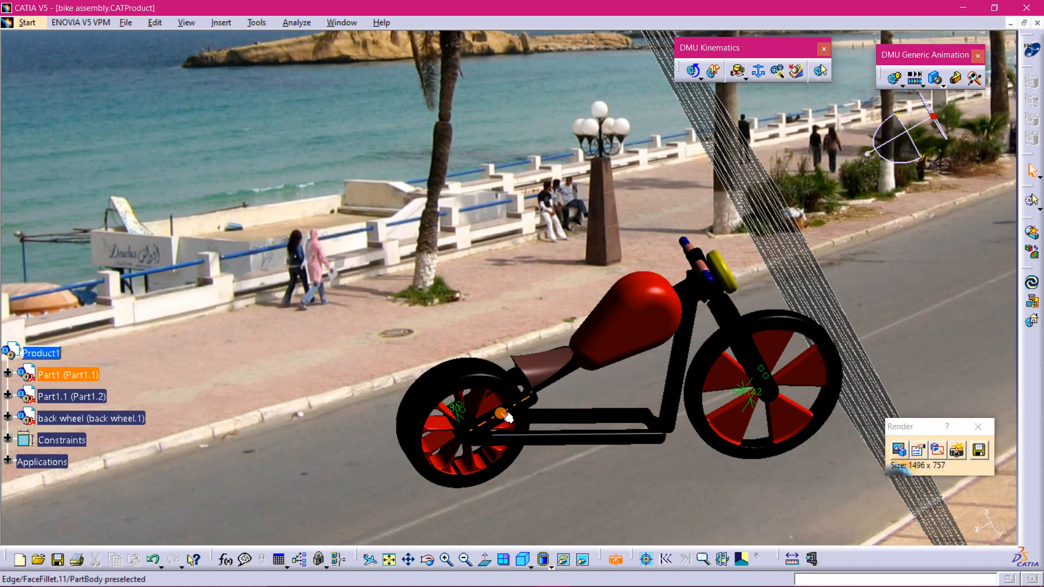
left_click(958, 451)
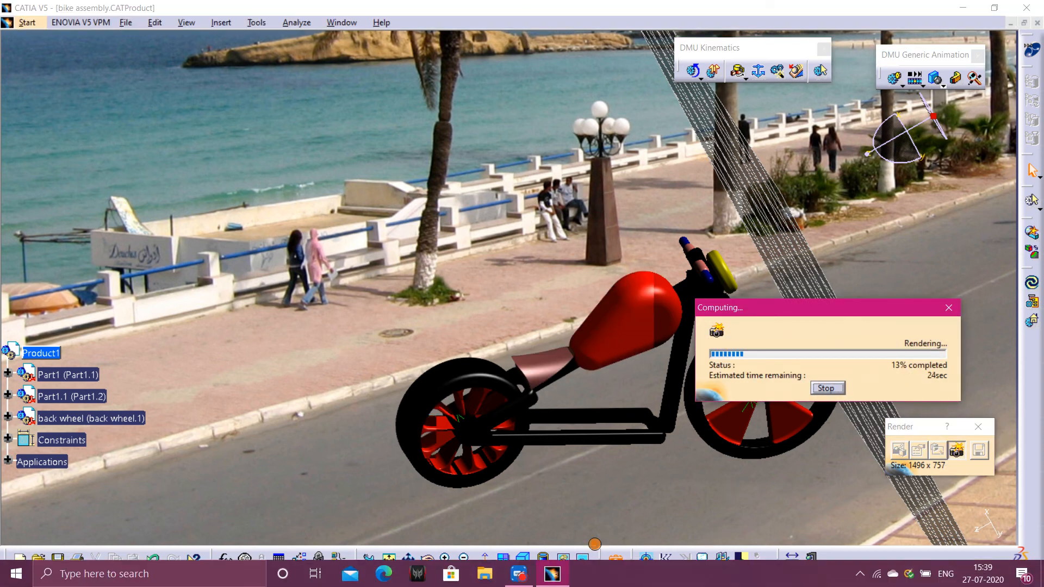
left_click(521, 580)
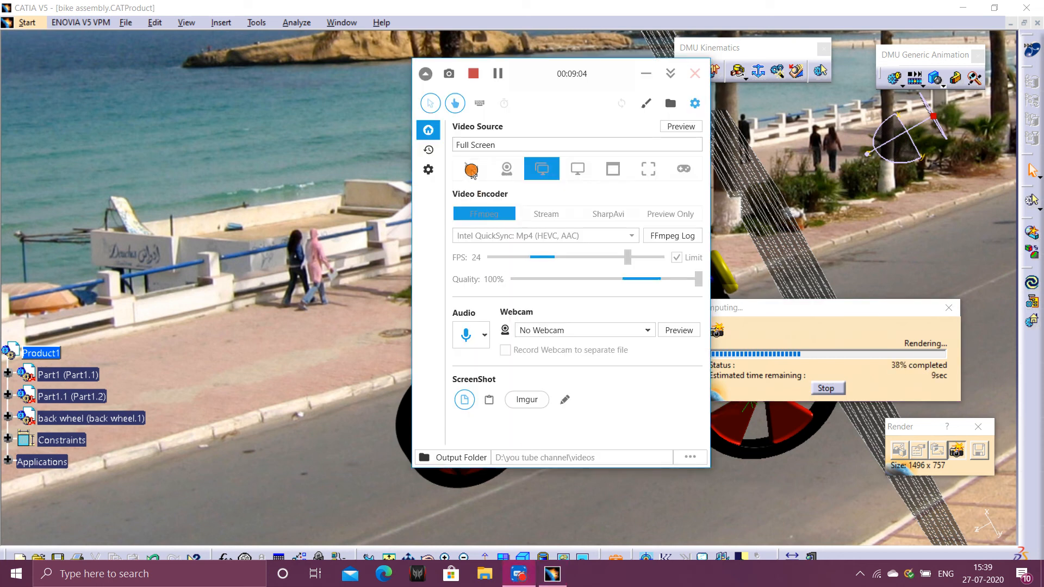
left_click(874, 206)
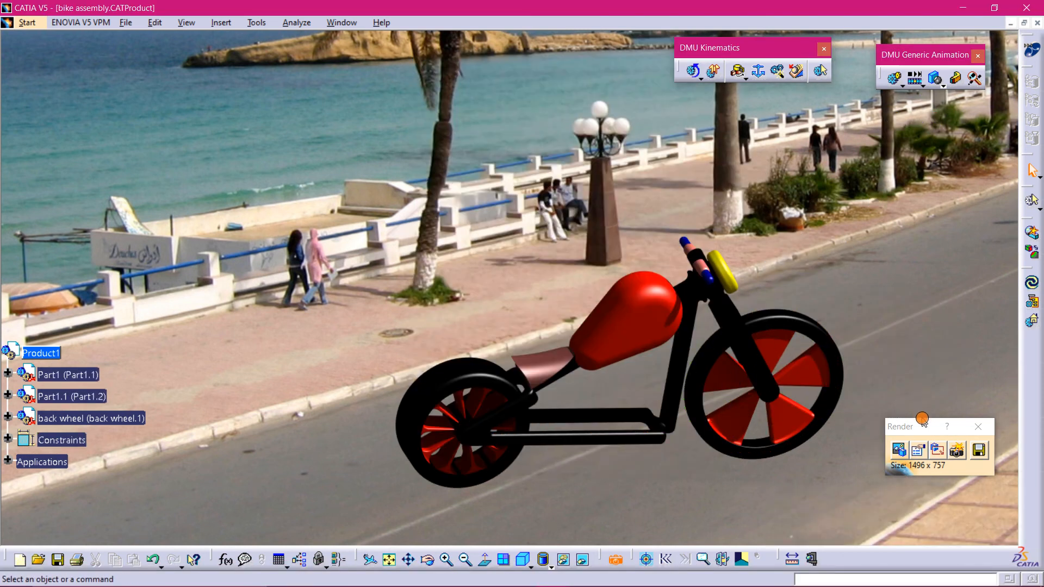
left_click_drag(923, 422, 870, 241)
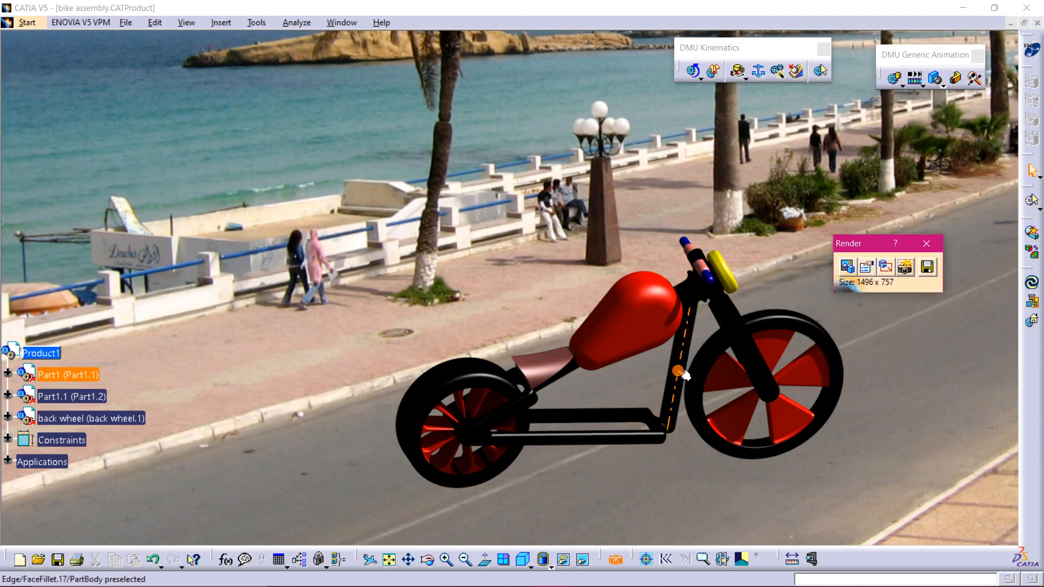
Open the save dialog for the rendered image and dismiss it without saving.
left_click(925, 266)
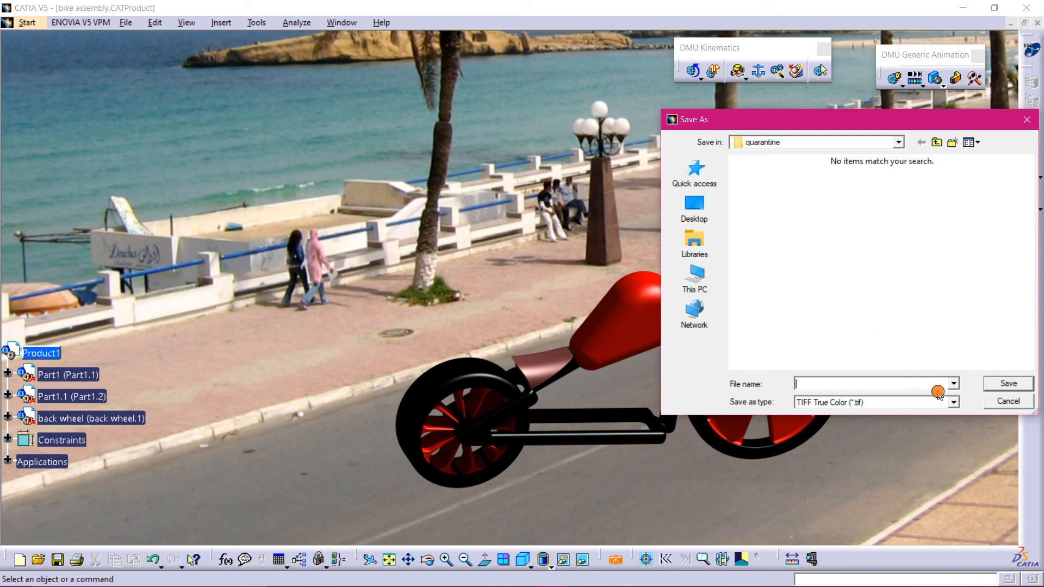
left_click(1028, 120)
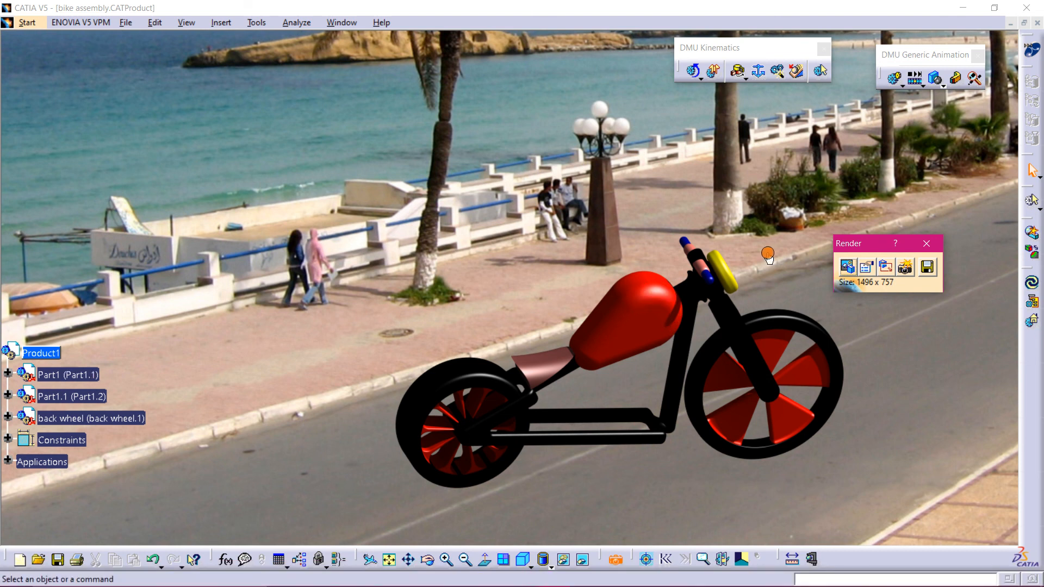
scroll(190, 408, "down", 10)
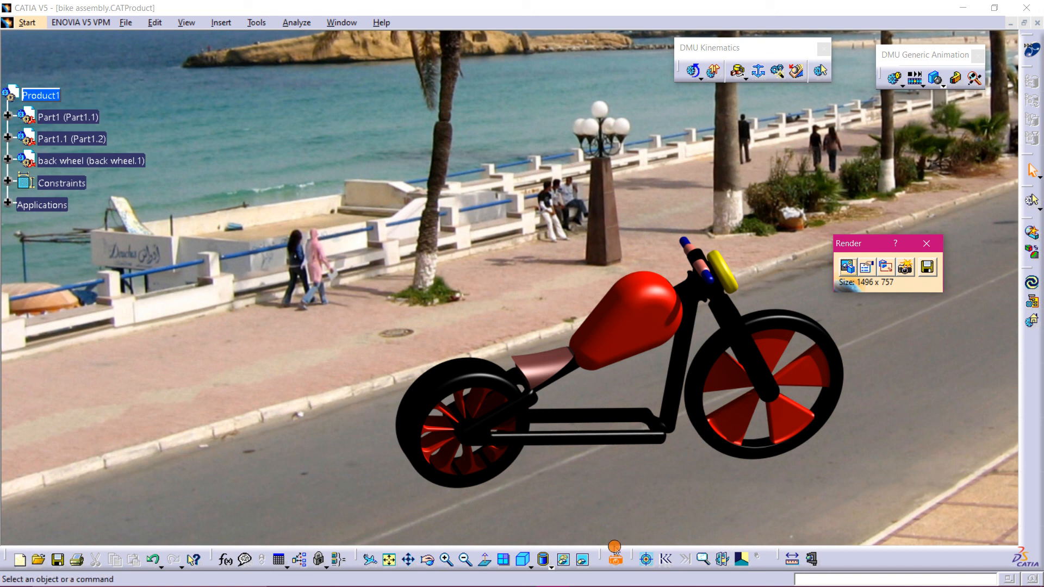
mouse_move(557, 580)
left_click(521, 576)
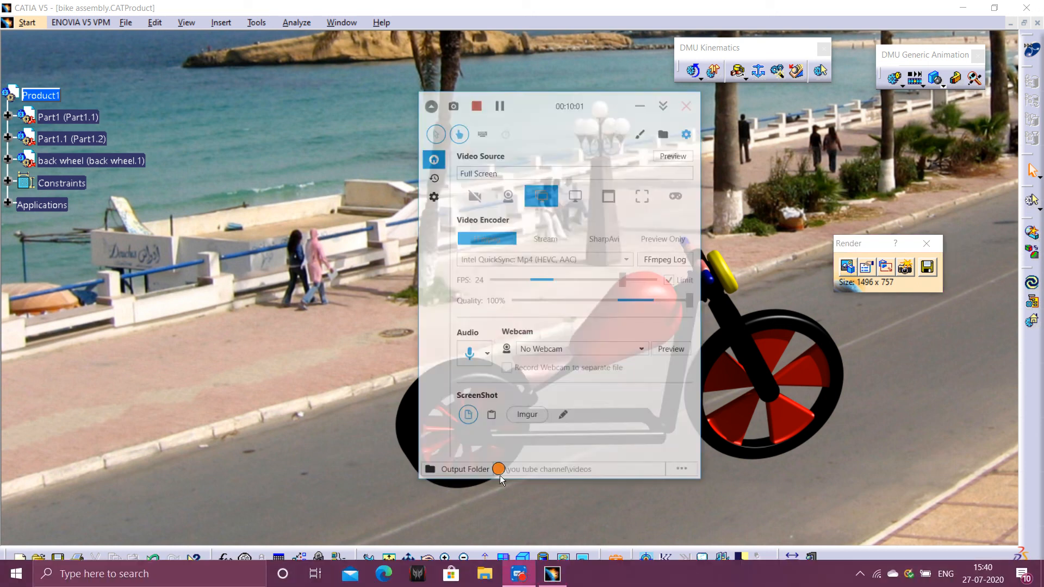